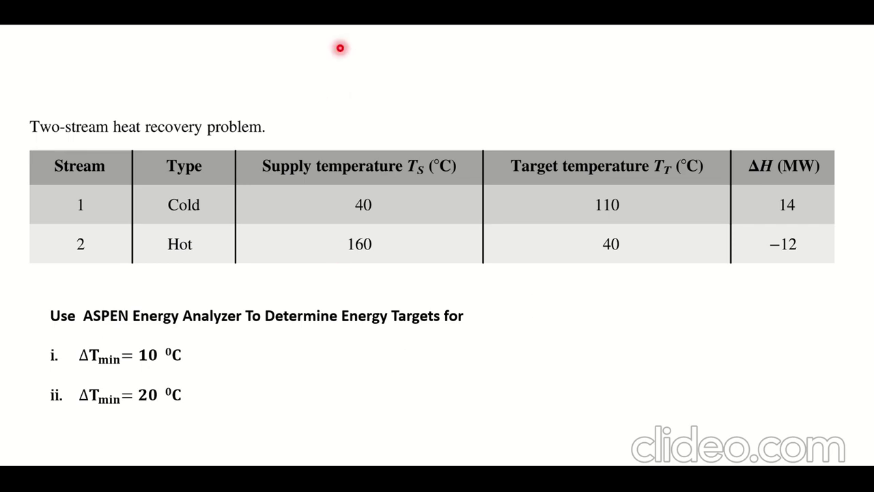
# End the PowerPoint slide show and search the Start menu for 'aspen ene'.
pyautogui.moveTo(342, 28)
pyautogui.click(383, 61)
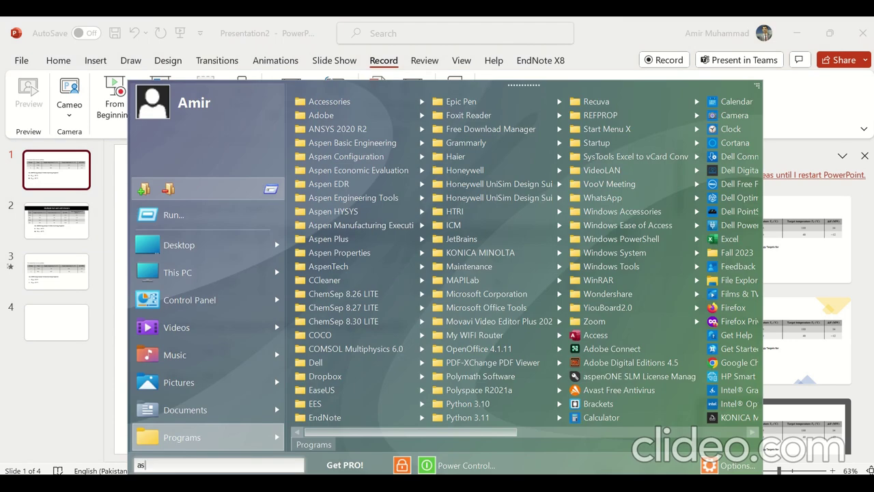
pyautogui.write('pen ene')
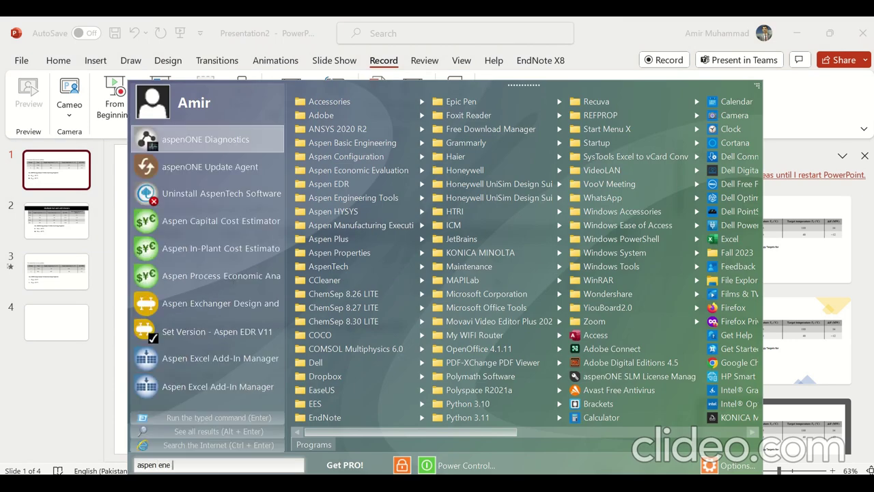
# Launch Aspen Energy Analyzer V11, dismiss the registration window and maximize it.
pyautogui.click(218, 128)
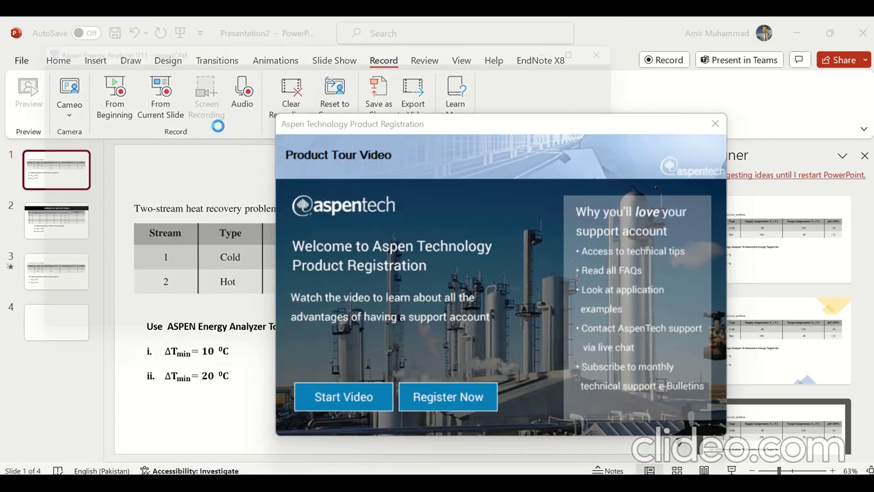
pyautogui.click(716, 124)
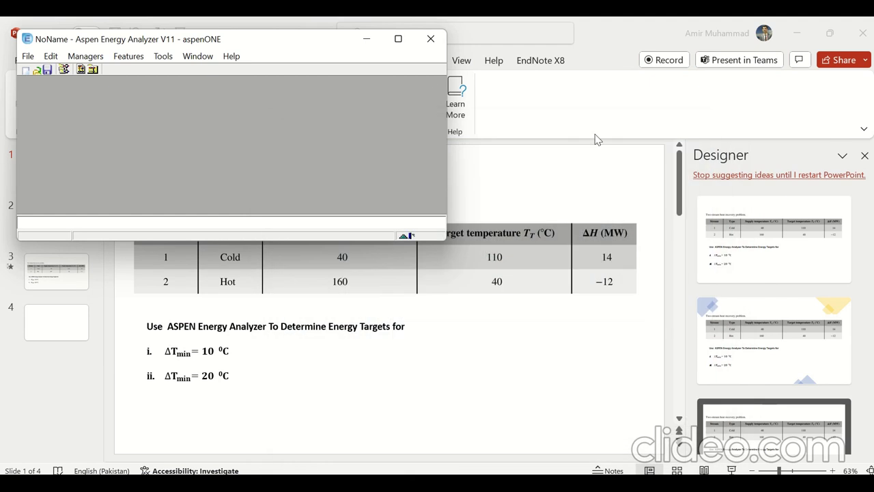
pyautogui.click(398, 38)
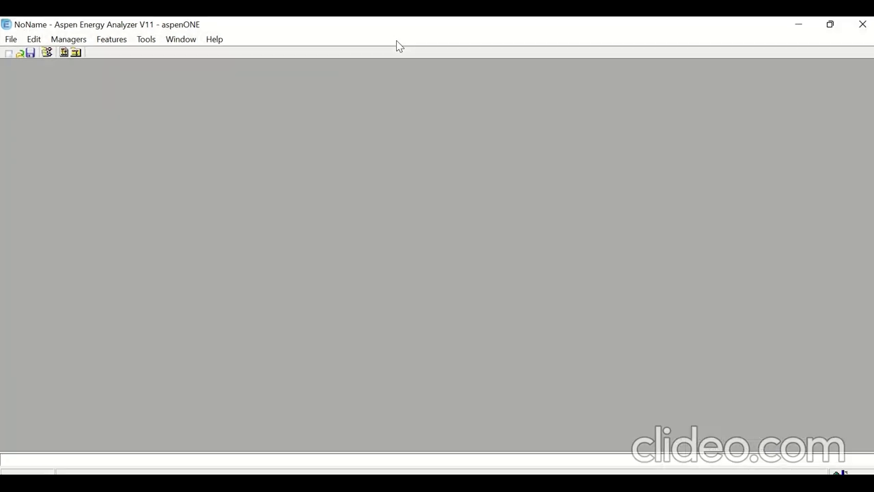
# Create a new HI Project from Features and maximize the HIP1 window.
pyautogui.click(153, 42)
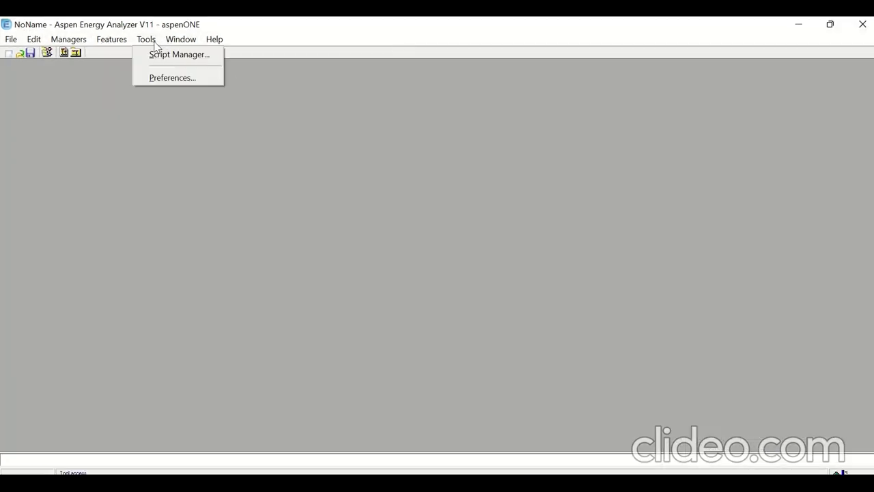
pyautogui.moveTo(113, 43)
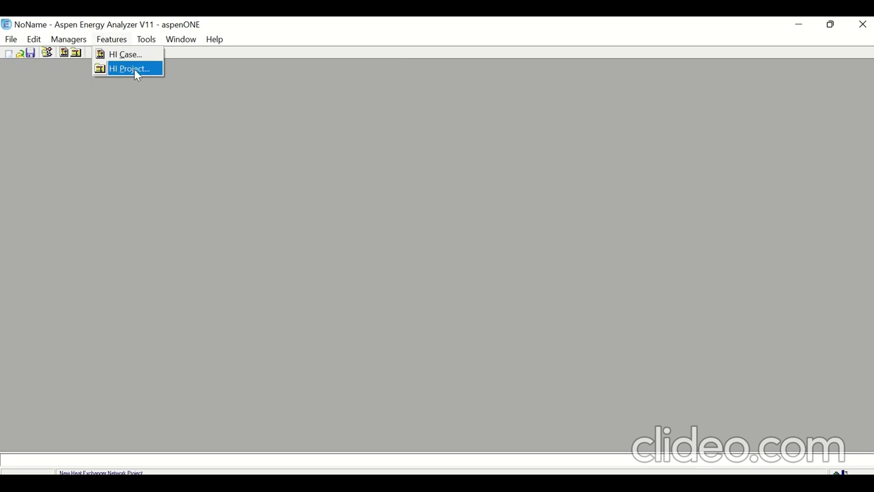
pyautogui.click(136, 70)
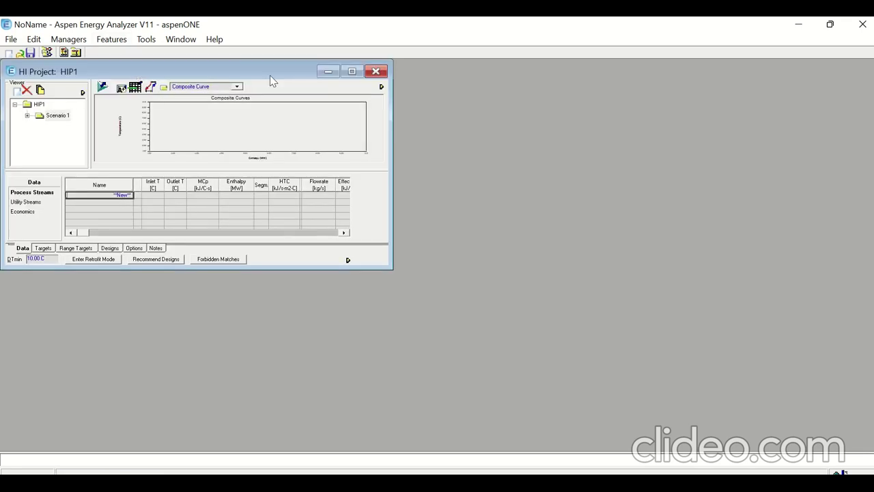
pyautogui.click(351, 72)
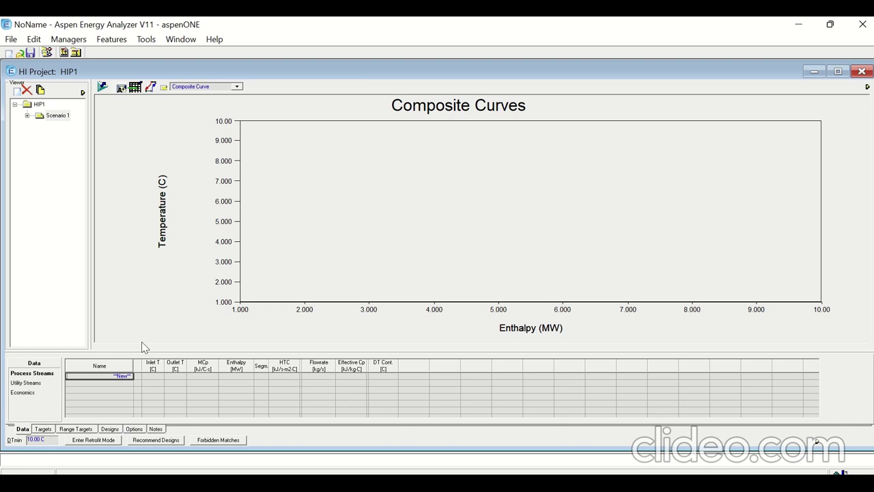
# Add a stream named Cold with 40 °C inlet in Celsius, then open Tools > Preferences.
pyautogui.click(108, 378)
pyautogui.write('Cold')
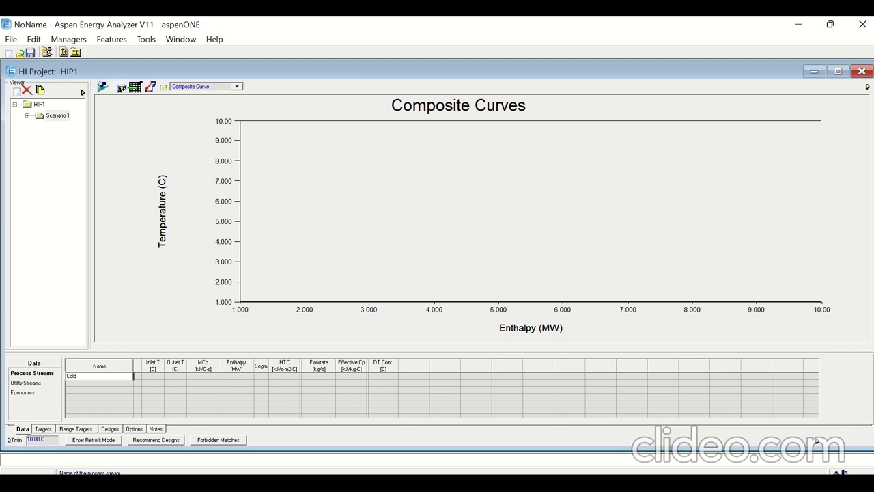
pyautogui.click(153, 376)
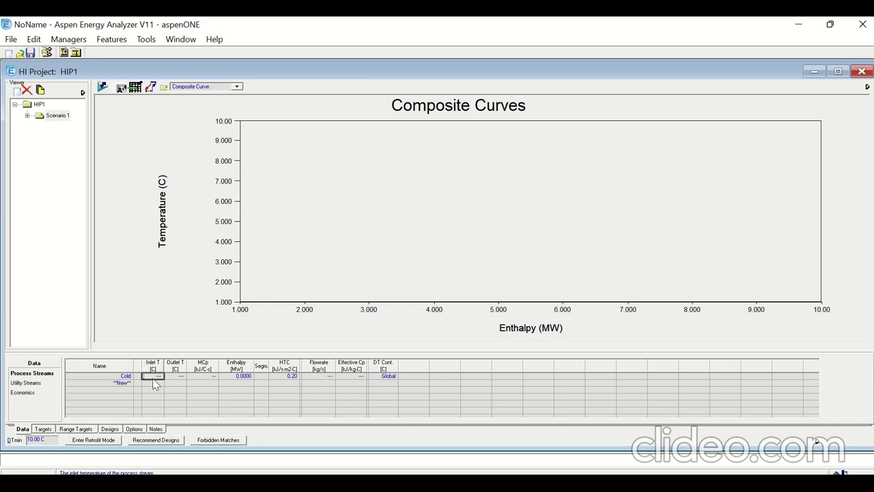
pyautogui.write('2')
pyautogui.write('40')
pyautogui.click(198, 377)
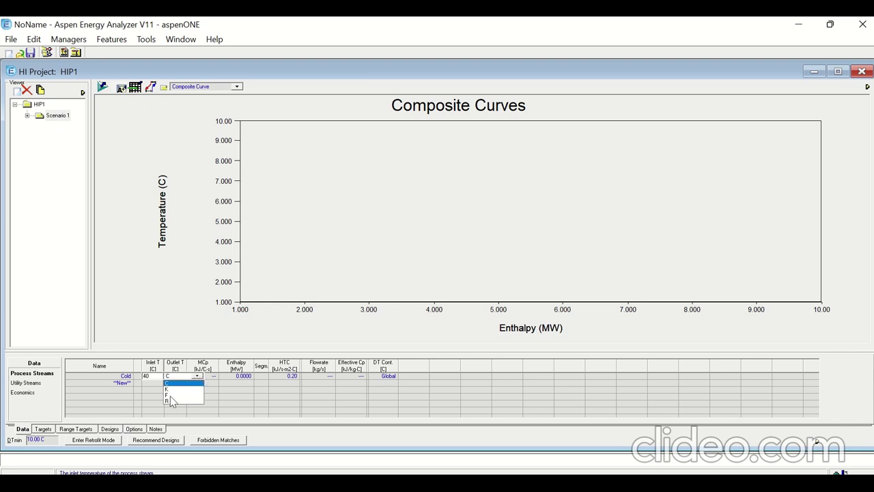
pyautogui.click(176, 337)
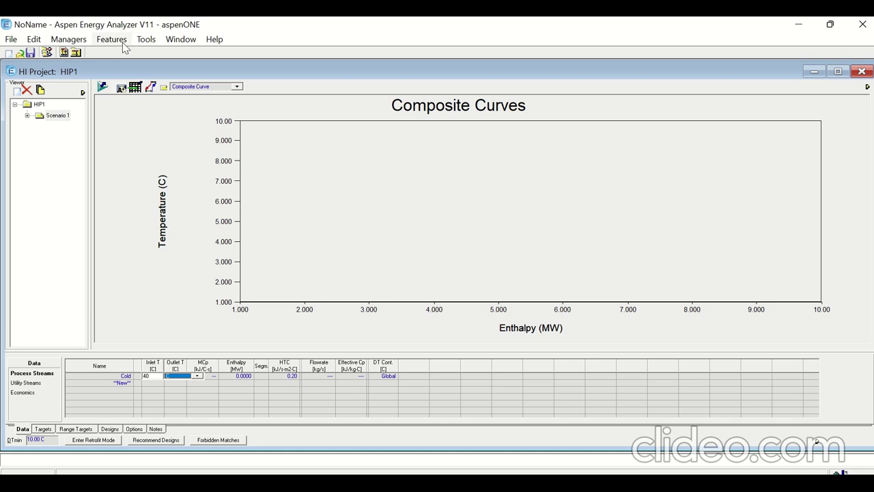
pyautogui.click(146, 39)
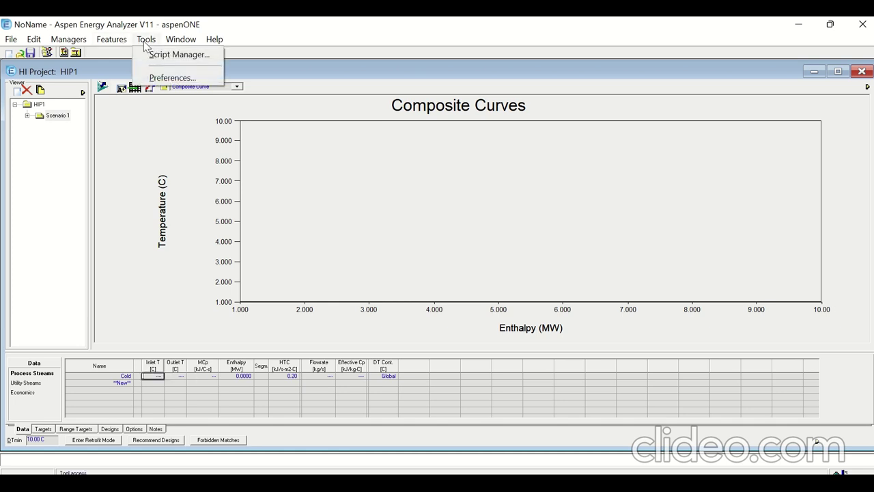
pyautogui.click(170, 78)
# Scroll through the Variables tab's display units, then close Session Preferences.
pyautogui.click(64, 211)
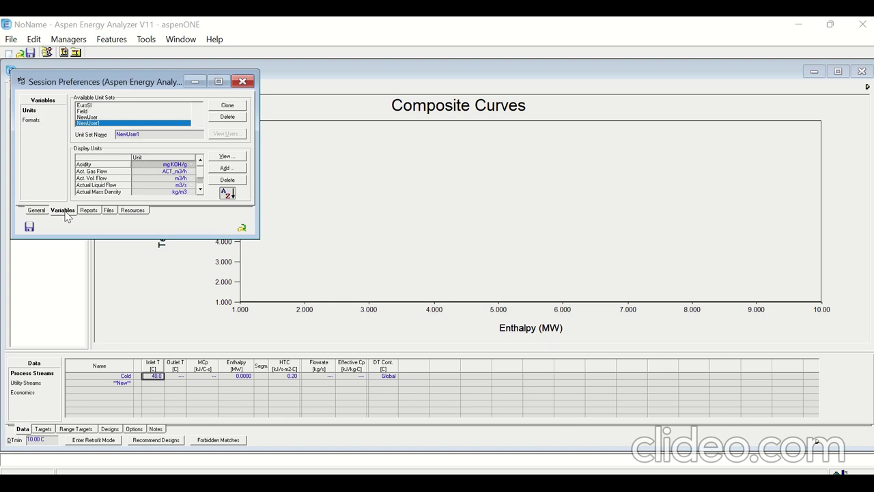
pyautogui.click(200, 189)
pyautogui.click(201, 189)
pyautogui.click(200, 189)
pyautogui.click(200, 190)
pyautogui.click(200, 189)
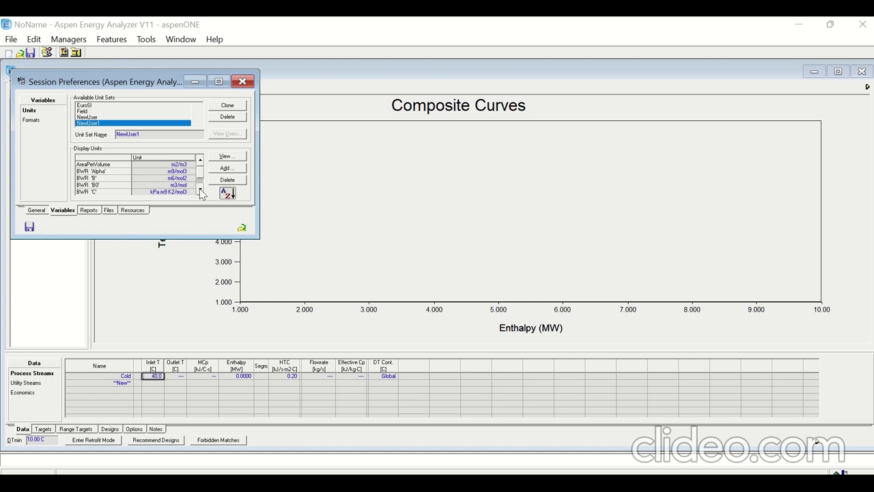
pyautogui.click(200, 190)
pyautogui.click(200, 190)
pyautogui.click(200, 190)
pyautogui.click(200, 190)
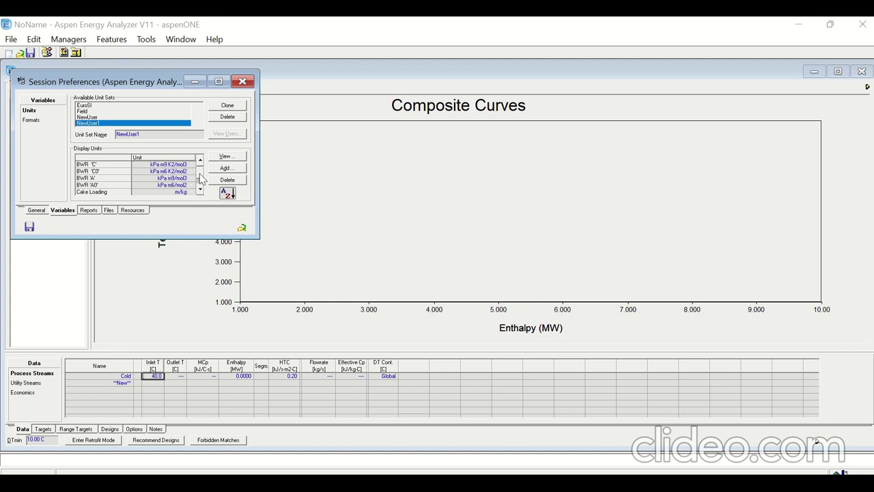
pyautogui.moveTo(201, 179); pyautogui.dragTo(201, 166)
pyautogui.click(201, 192)
pyautogui.click(201, 191)
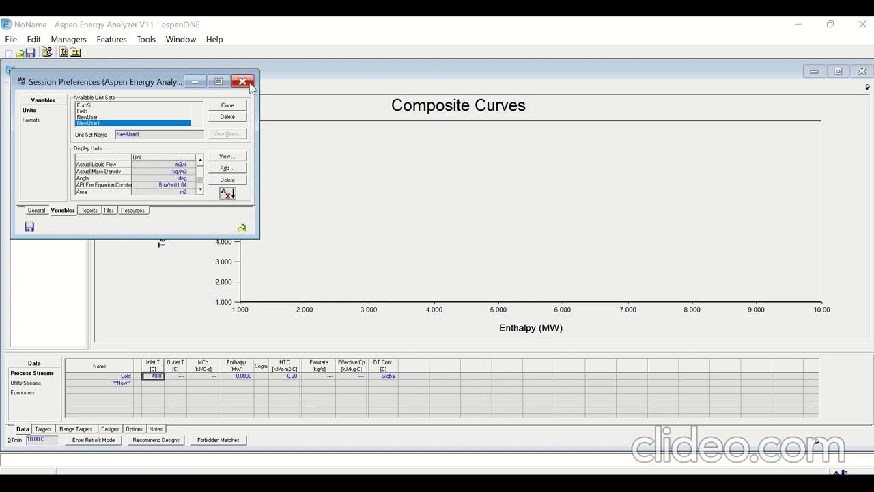
pyautogui.click(244, 82)
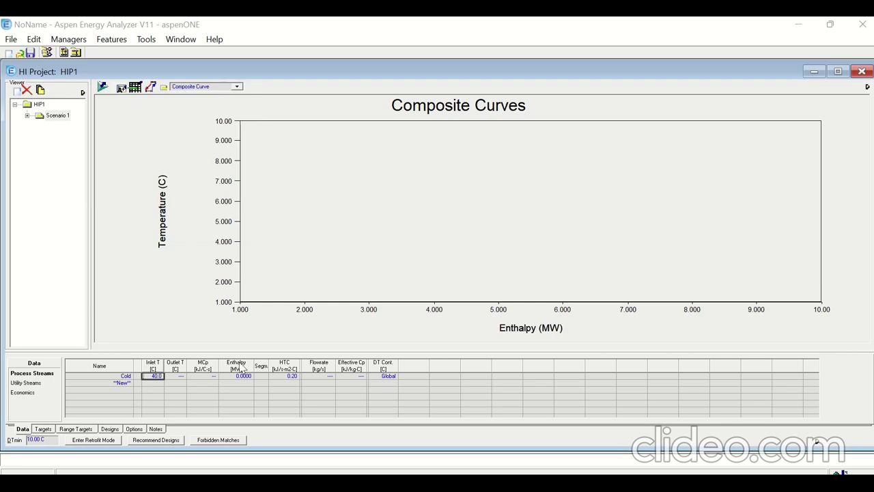
# Set the Cold stream's enthalpy to 14 MW, keeping MW as the unit.
pyautogui.click(275, 376)
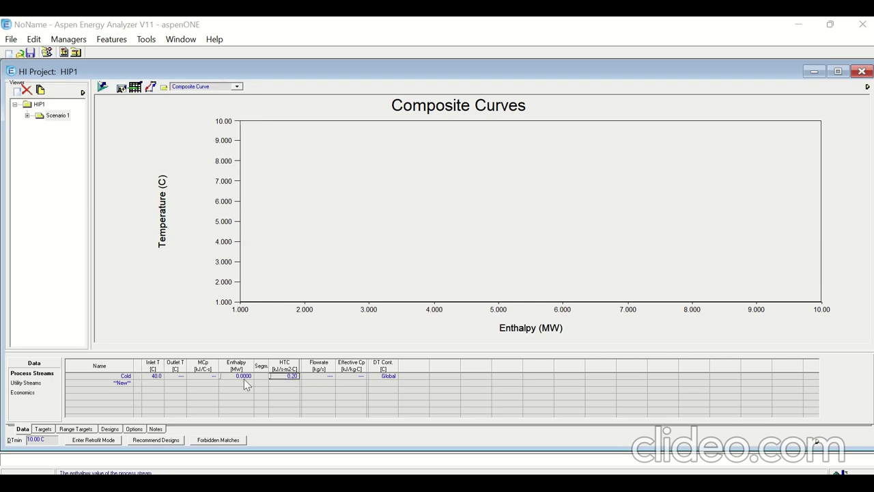
pyautogui.click(245, 377)
pyautogui.write('12')
pyautogui.click(287, 376)
pyautogui.scroll(-2, 290, 403)
pyautogui.scroll(3, 290, 403)
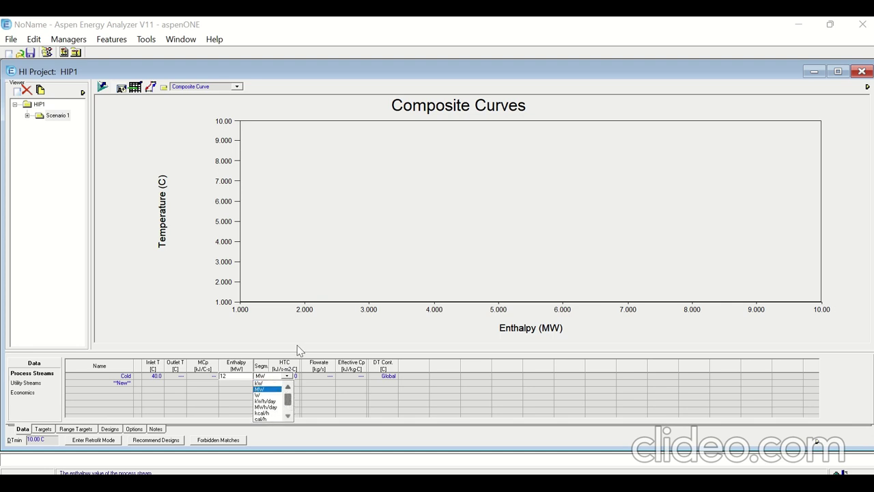
pyautogui.click(291, 321)
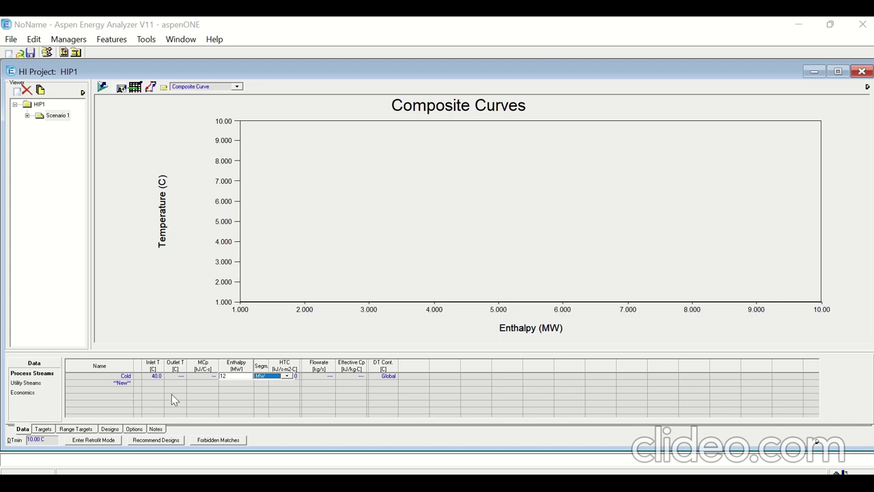
pyautogui.click(228, 376)
pyautogui.press('BackSpace')
pyautogui.write('4')
pyautogui.press('Return')
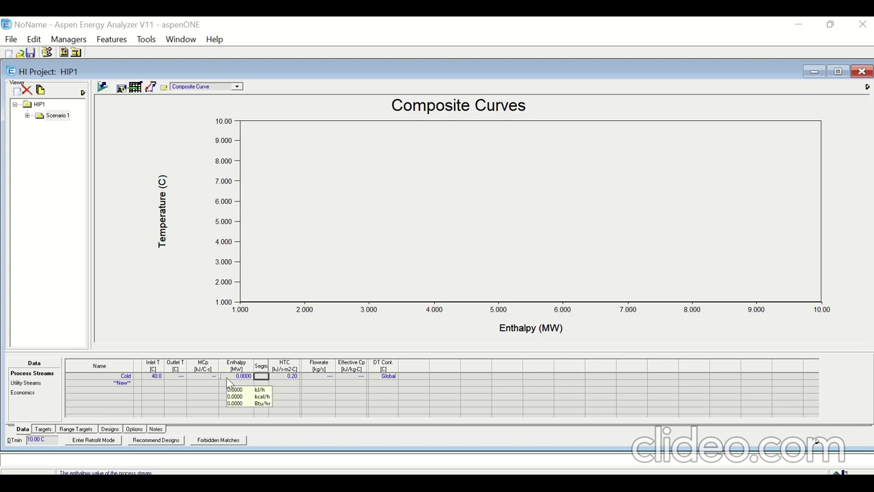
pyautogui.click(244, 377)
pyautogui.write('1')
pyautogui.click(265, 386)
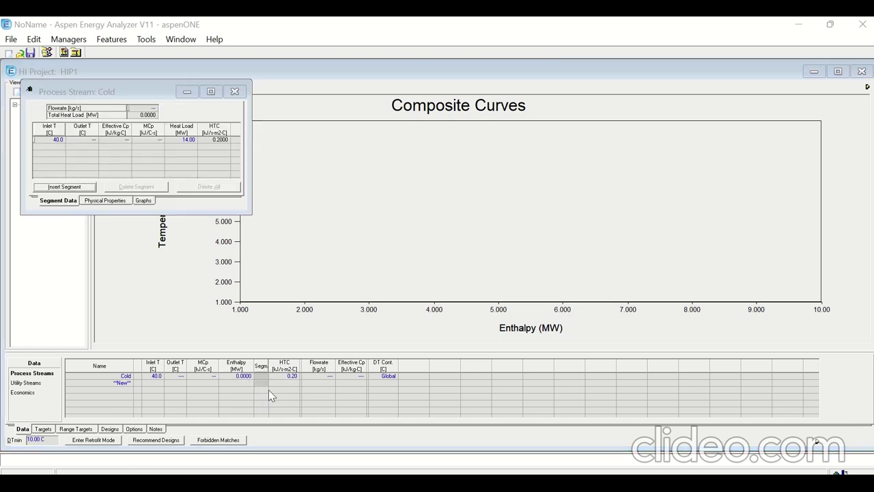
# Set the Cold stream's outlet temperature to 110 °C.
pyautogui.click(173, 375)
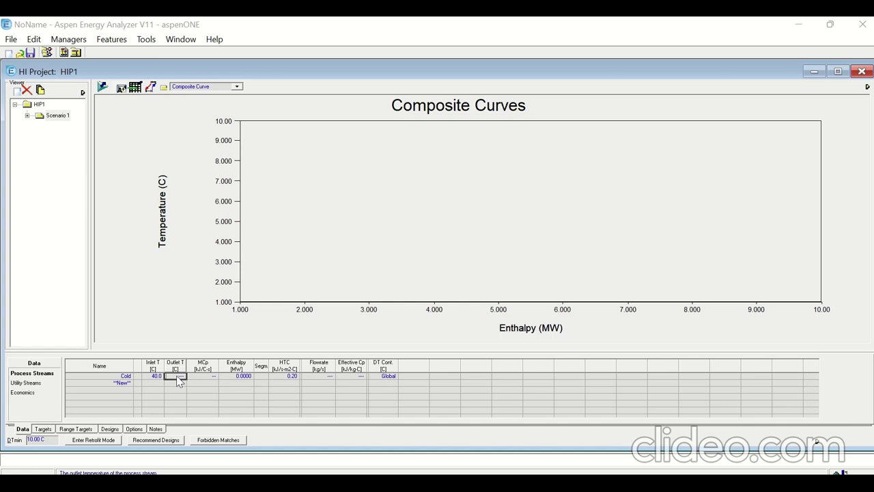
pyautogui.write('110')
pyautogui.press('Return')
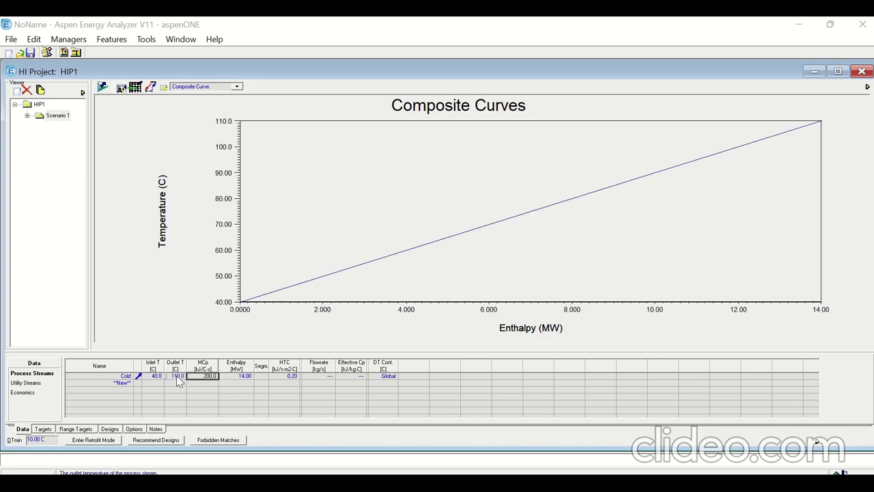
# Add a stream named Hot with a 160 °C inlet temperature.
pyautogui.click(244, 377)
pyautogui.click(123, 385)
pyautogui.write('Hot')
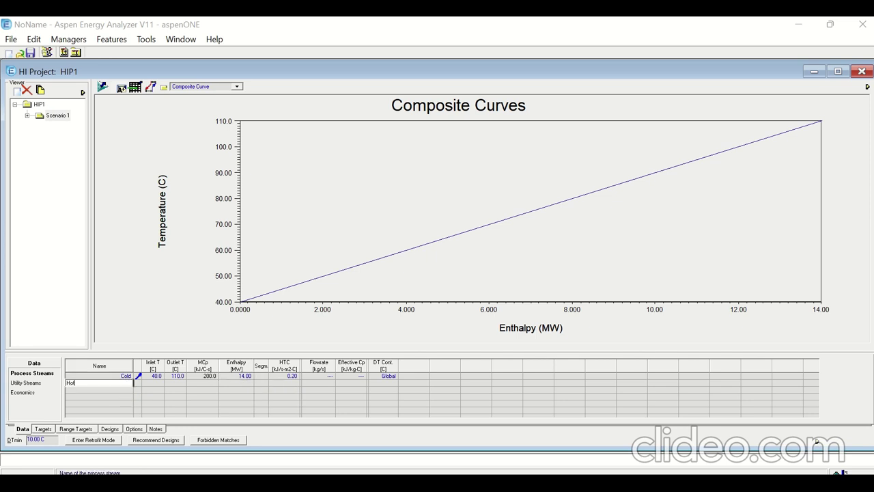
pyautogui.press('Return')
pyautogui.click(151, 386)
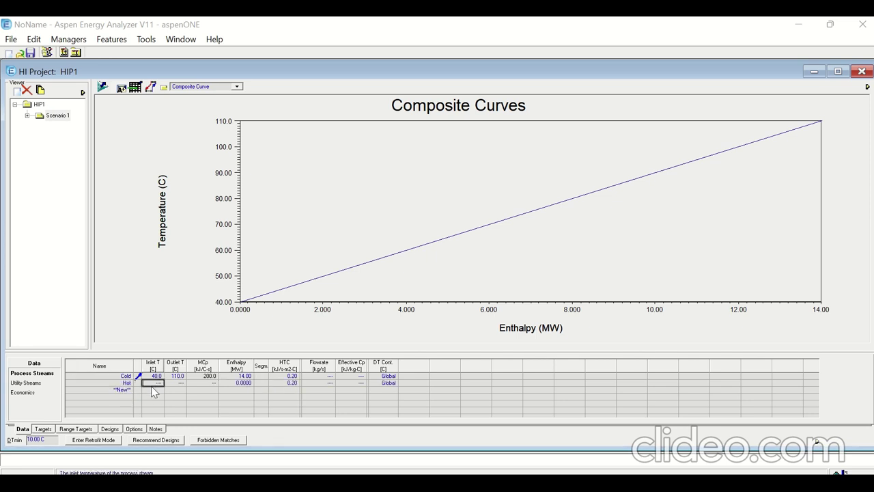
pyautogui.moveTo(322, 276)
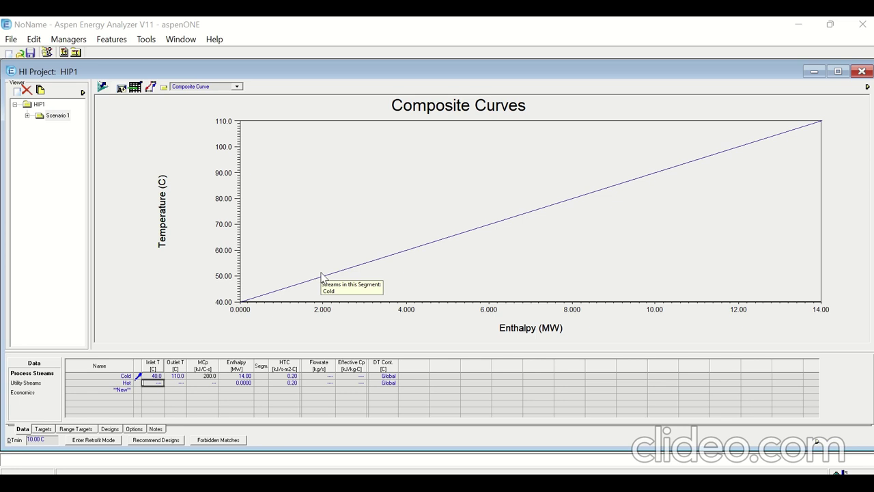
pyautogui.write('160')
pyautogui.press('Return')
# Give the Hot stream a 40 °C outlet and 12 MW enthalpy.
pyautogui.click(170, 384)
pyautogui.write('40')
pyautogui.press('Return')
pyautogui.click(209, 383)
pyautogui.click(233, 383)
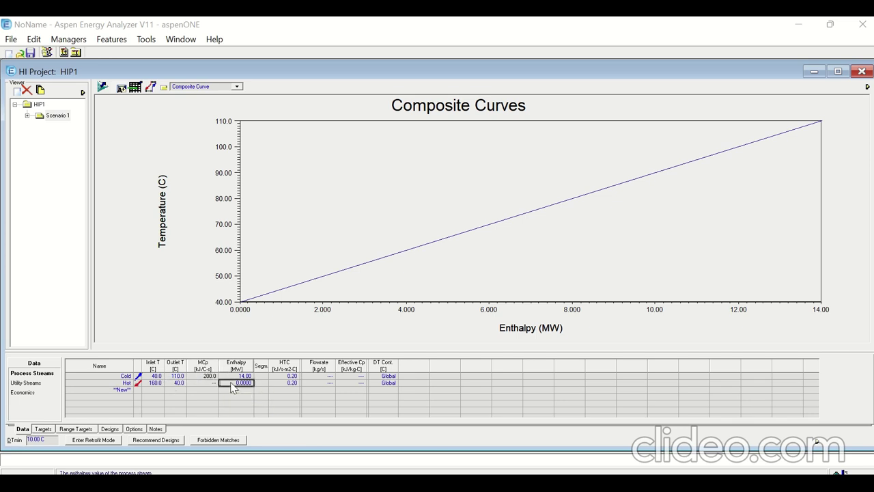
pyautogui.write('12')
pyautogui.press('Return')
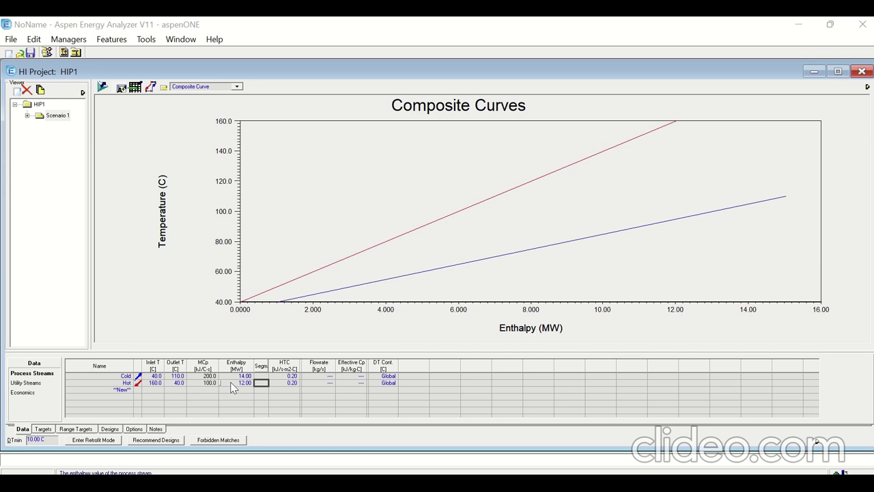
pyautogui.moveTo(563, 179)
# In the chart's Graph Control Axes tab, turn off auto scale for minimum and maximum.
pyautogui.rightClick(208, 260)
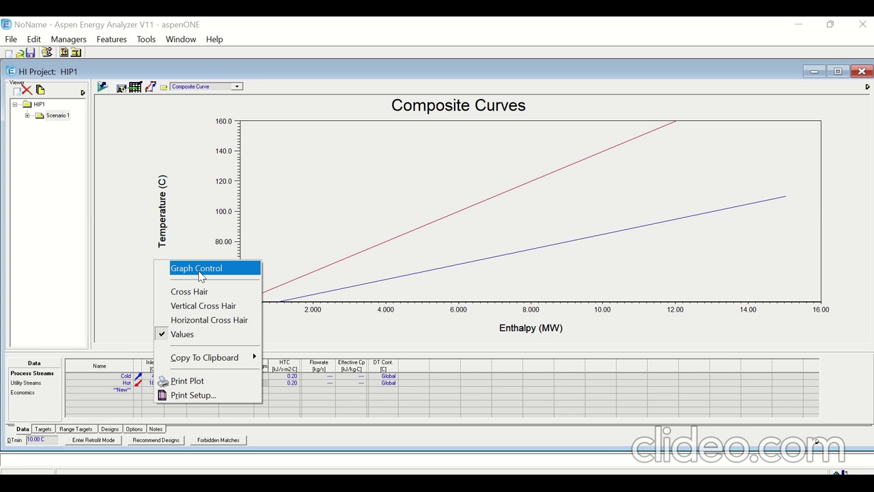
pyautogui.click(200, 274)
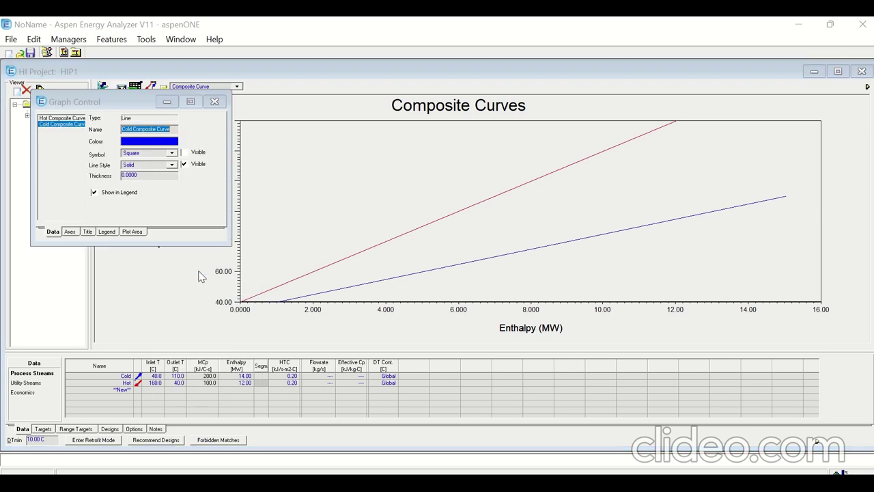
pyautogui.click(69, 232)
pyautogui.click(99, 173)
pyautogui.click(98, 187)
# Set the temperature axis minimum to 0 and maximum to 180 °C, then close Graph Control.
pyautogui.click(192, 179)
pyautogui.write('0')
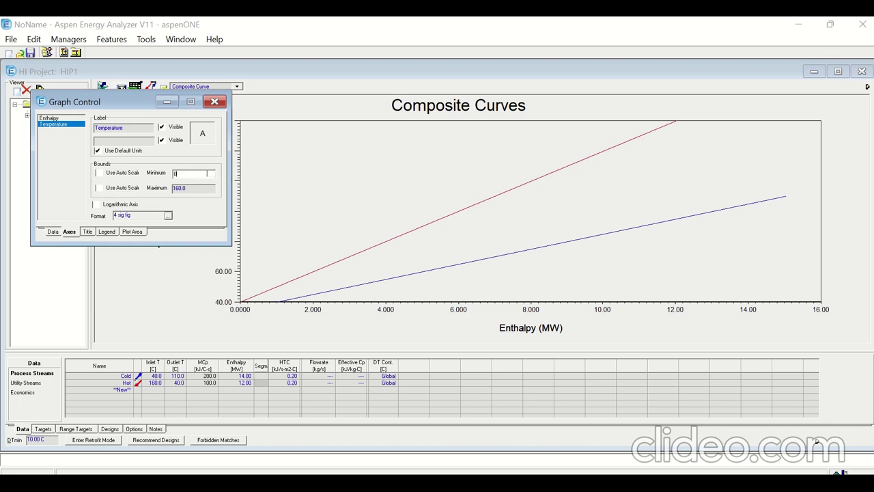
pyautogui.press('Return')
pyautogui.click(190, 189)
pyautogui.write('16')
pyautogui.press('Return')
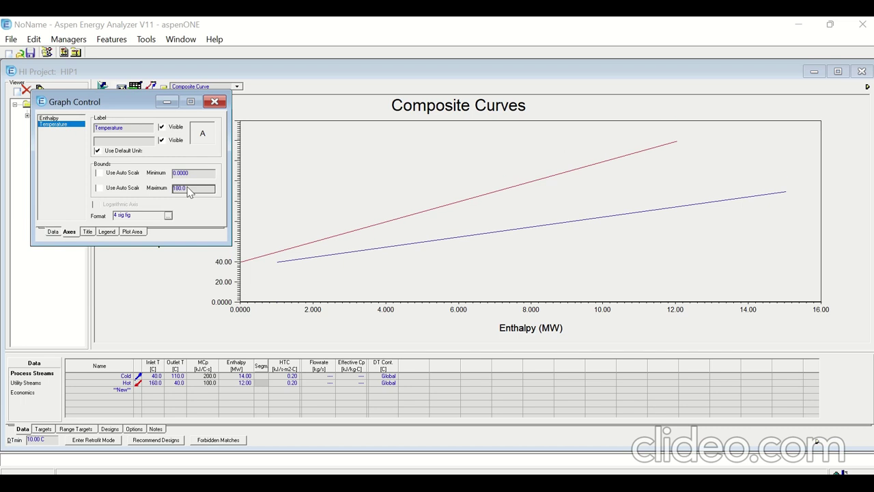
pyautogui.moveTo(136, 102); pyautogui.dragTo(85, 101)
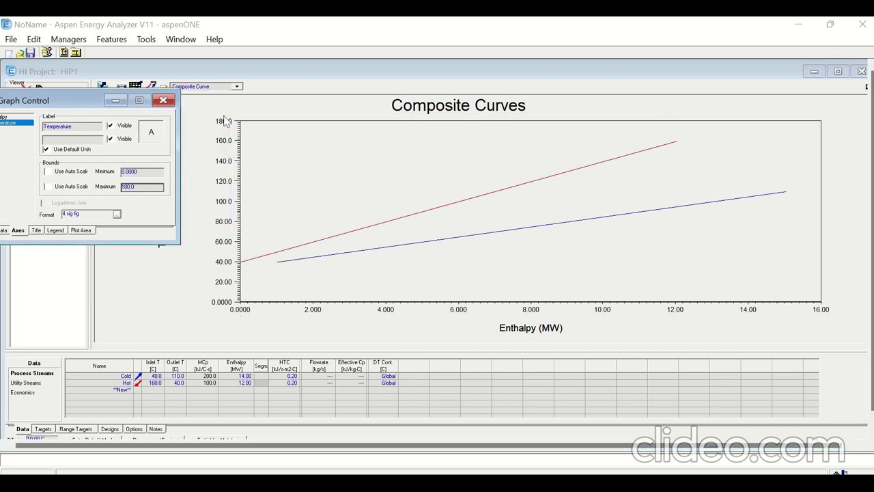
pyautogui.moveTo(75, 102); pyautogui.dragTo(189, 105)
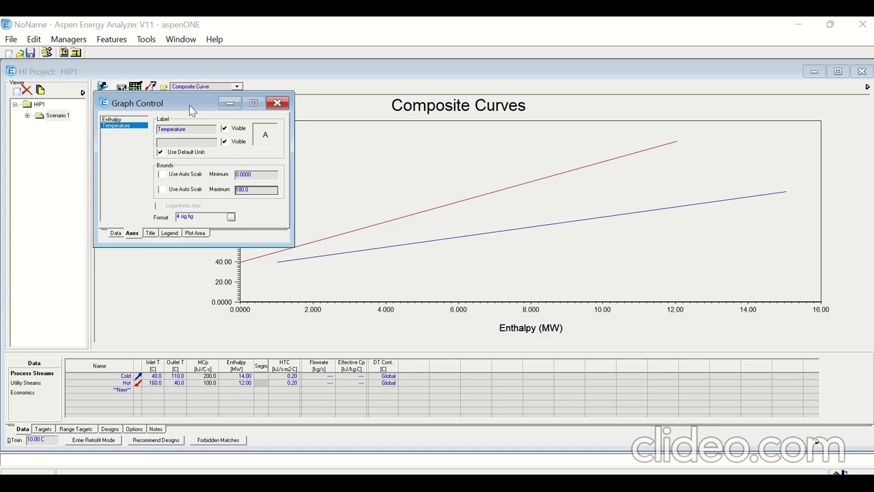
pyautogui.click(151, 234)
pyautogui.click(170, 234)
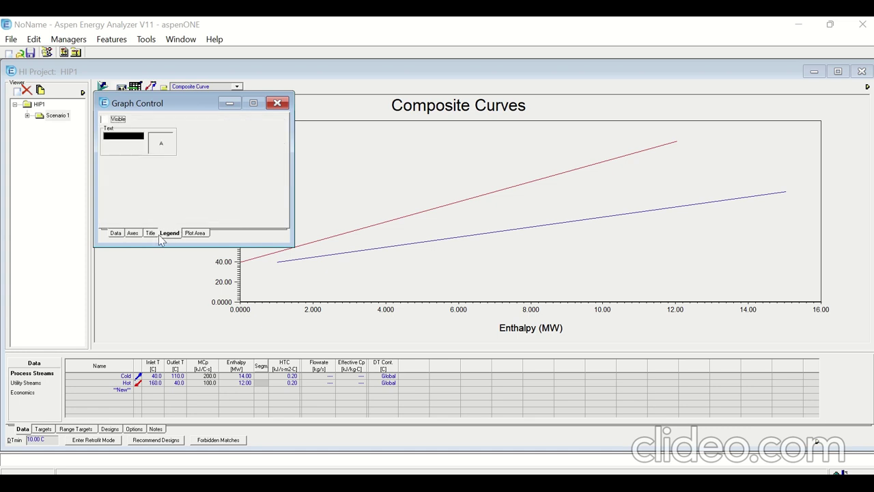
pyautogui.click(278, 103)
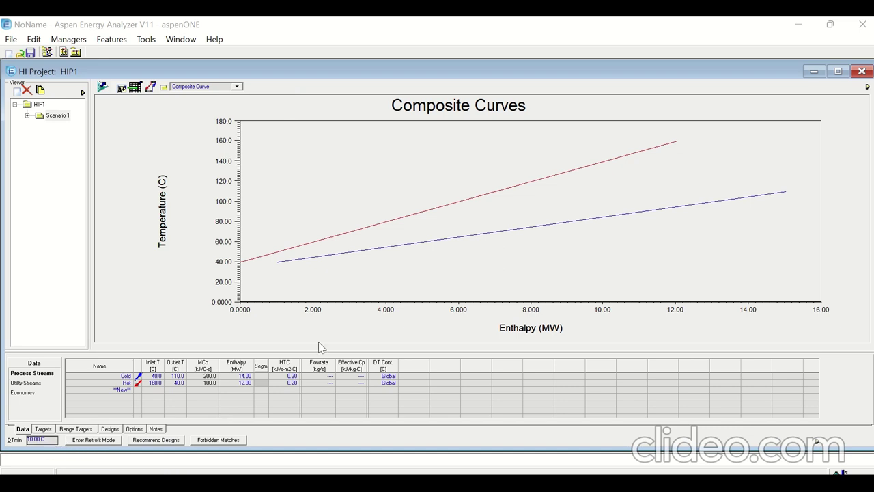
# Close the widgets panel and view the Targets summary: 3 MW heating, 1 MW cooling, 50/40 °C pinch.
pyautogui.moveTo(57, 455)
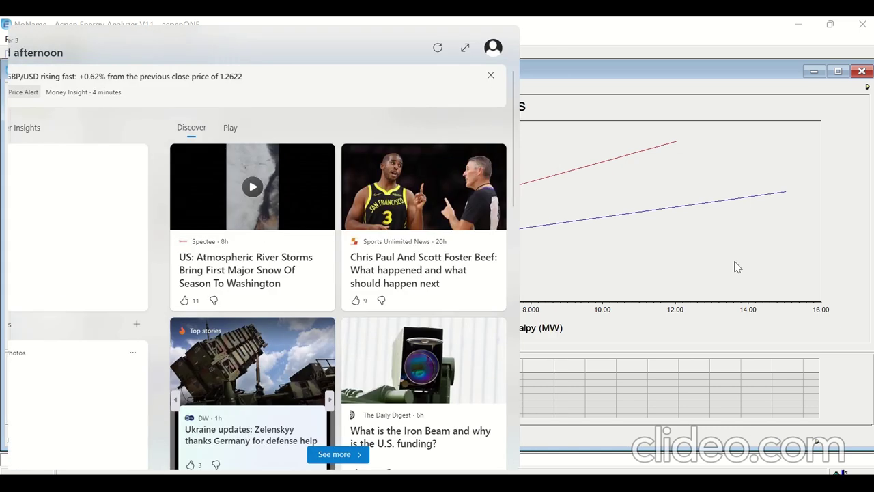
pyautogui.click(734, 266)
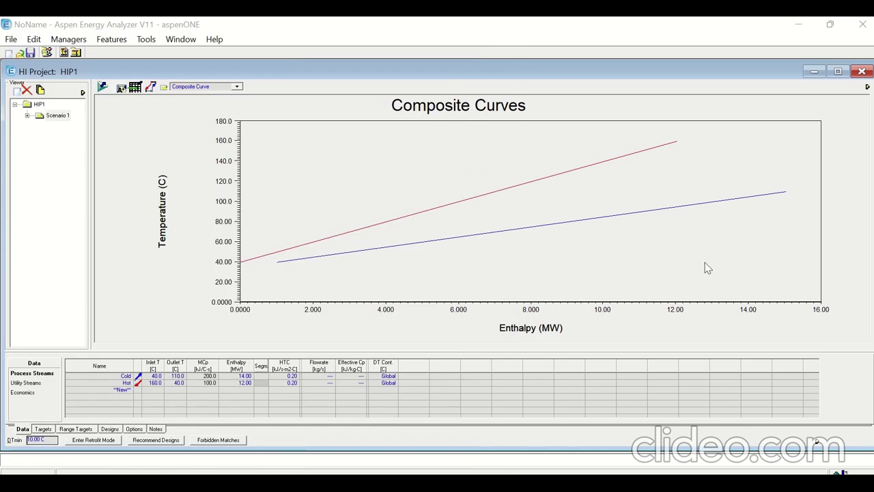
pyautogui.click(49, 430)
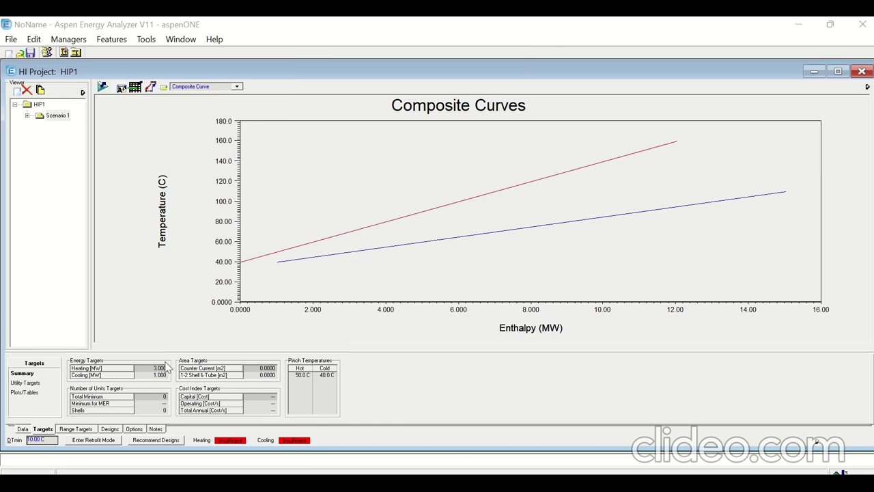
pyautogui.moveTo(159, 372)
# Zoom in with Magnifier and set DTmin to 20 °C to recalculate the targets.
pyautogui.press('super+plus')
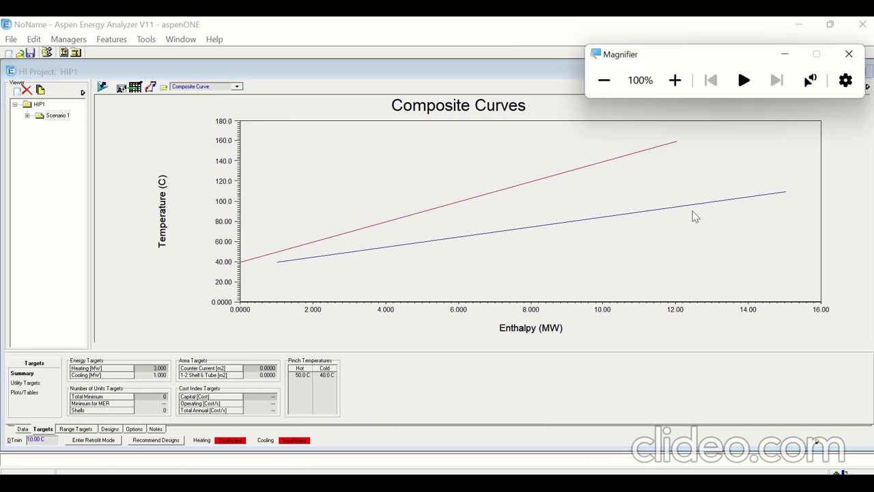
pyautogui.click(675, 78)
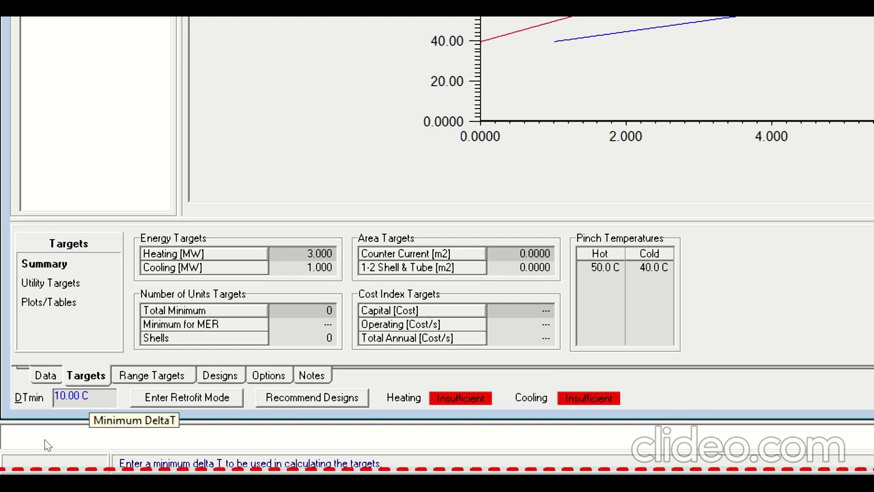
pyautogui.press('Tab')
pyautogui.write('20')
pyautogui.press('Return')
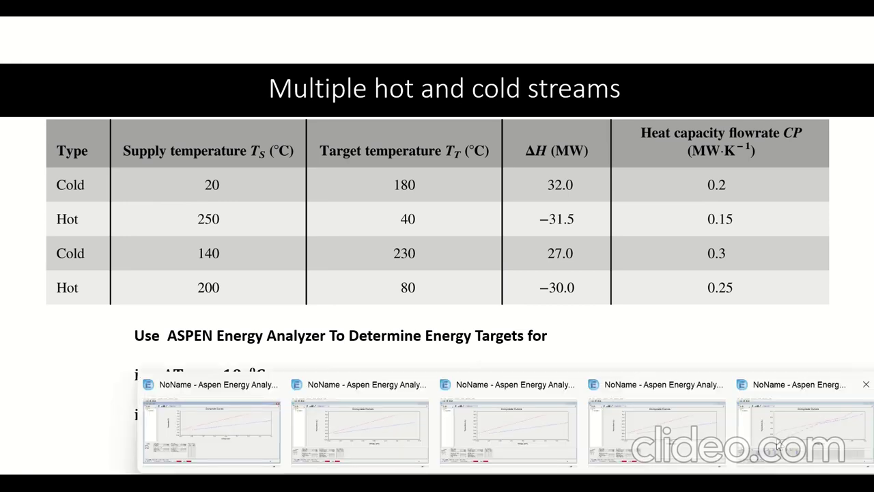
# Switch from Aspen to the problem slide and back to the analyzer.
pyautogui.click(780, 444)
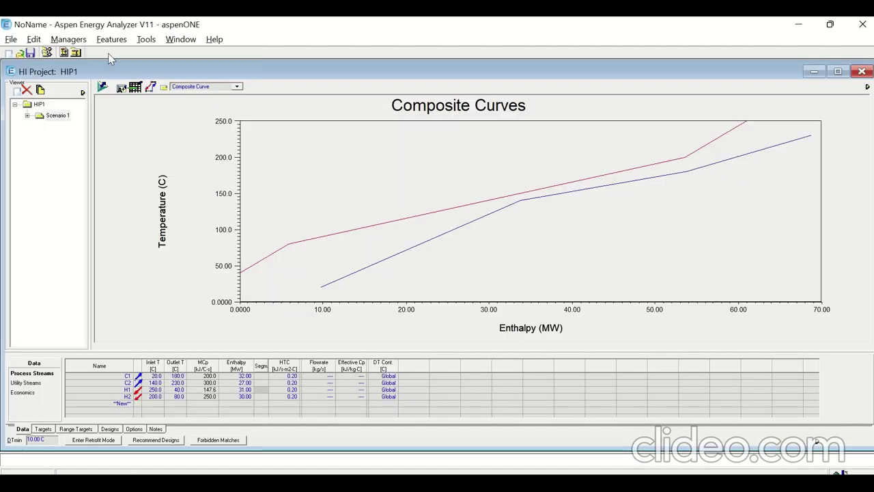
pyautogui.click(798, 24)
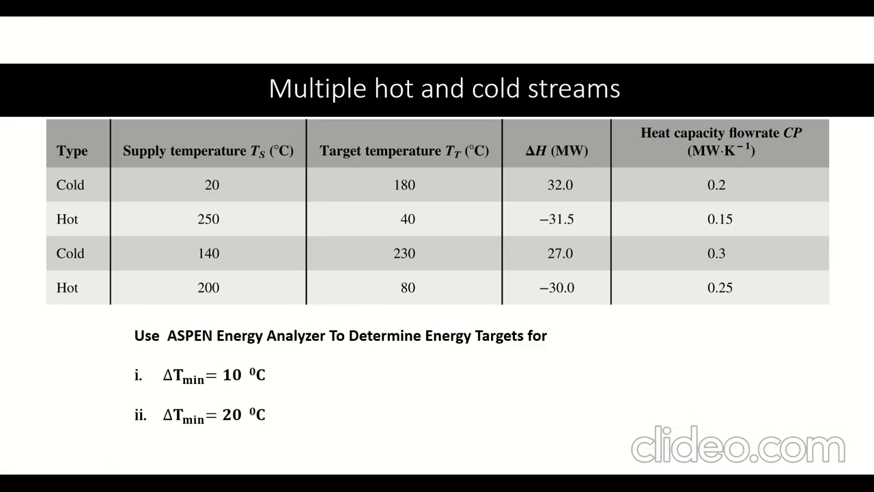
pyautogui.click(642, 465)
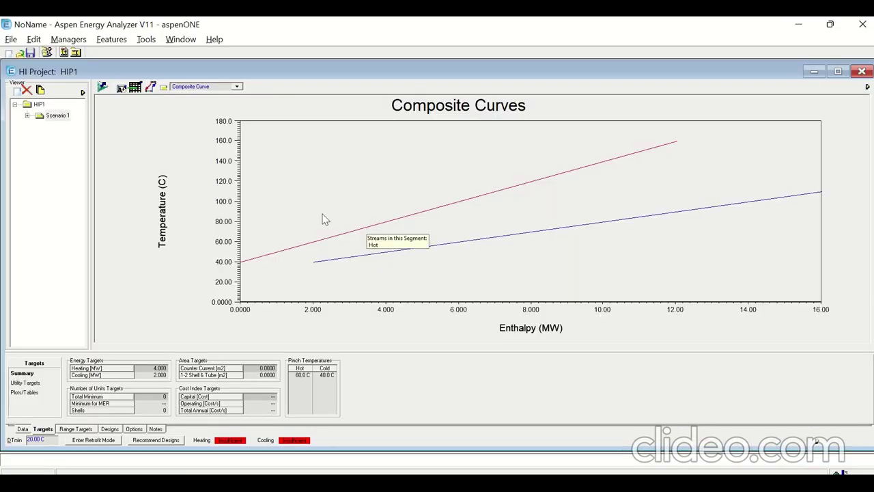
# Create a new HI Project from Features and maximize the HIP2 window.
pyautogui.click(112, 40)
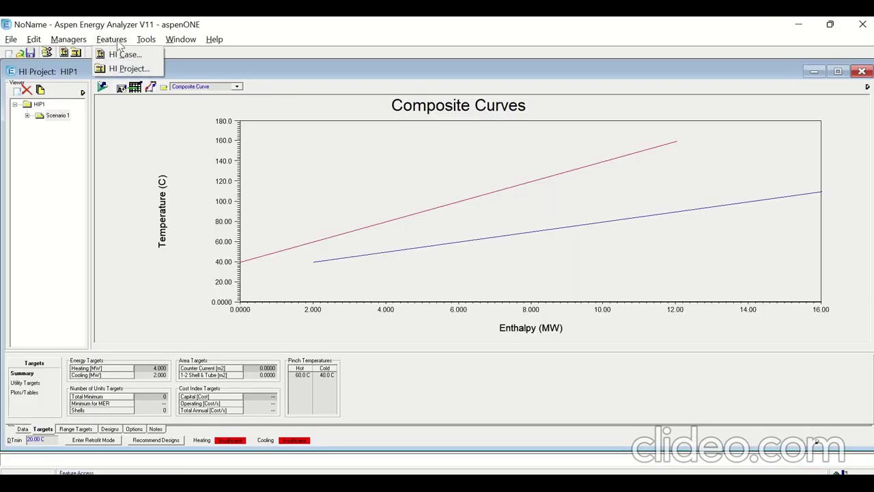
pyautogui.click(125, 71)
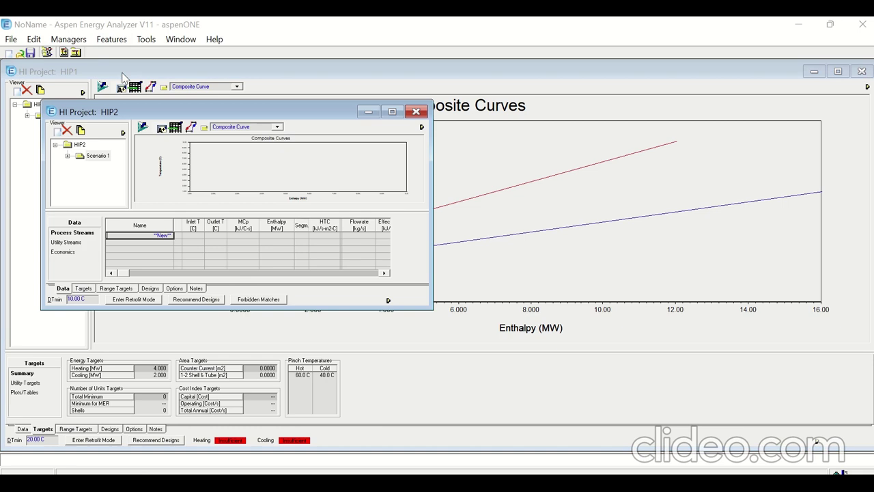
pyautogui.click(393, 114)
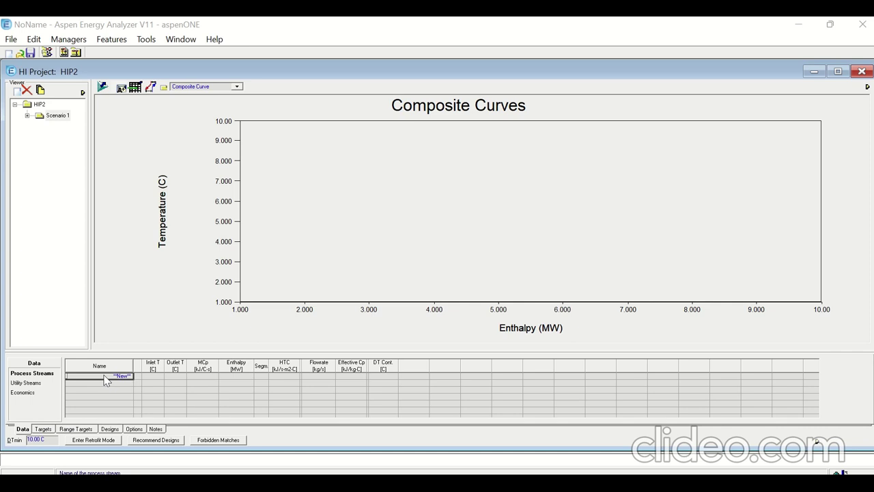
# Enter cold stream C1 from 20 to 180 °C with 32 MW enthalpy.
pyautogui.write('C')
pyautogui.write('1')
pyautogui.press('Return')
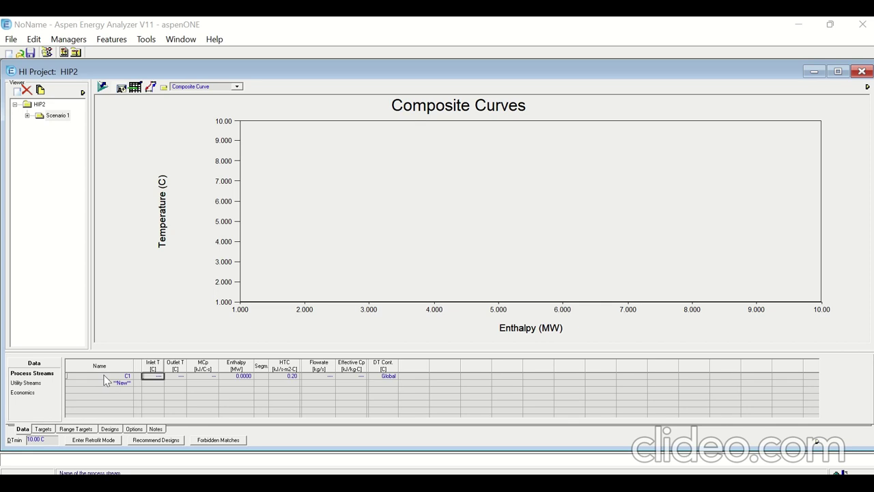
pyautogui.write('20')
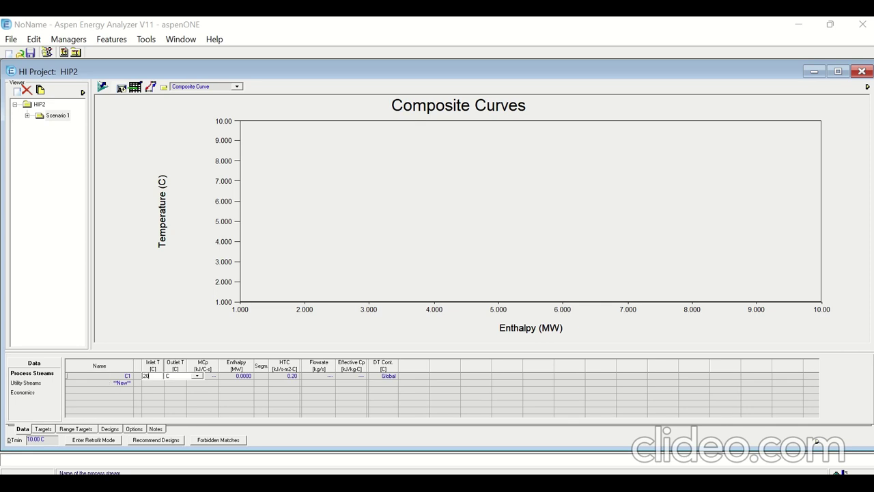
pyautogui.press('Return')
pyautogui.write('180')
pyautogui.press('Return')
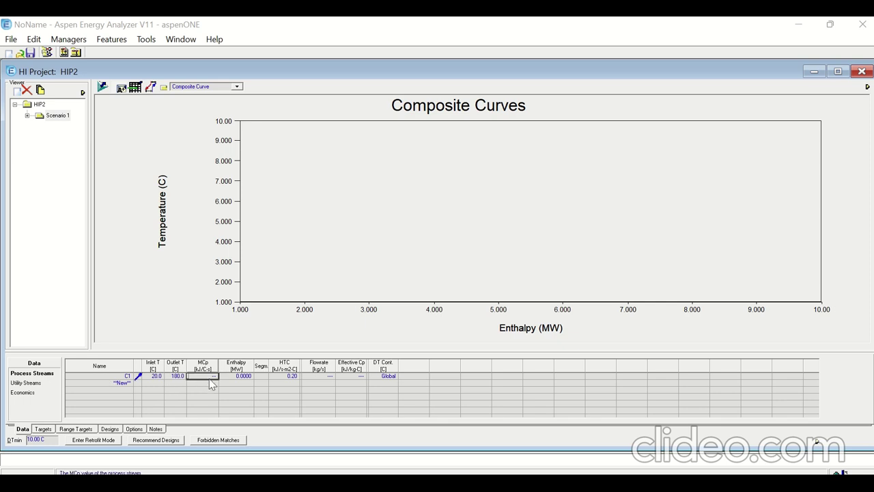
pyautogui.moveTo(245, 380)
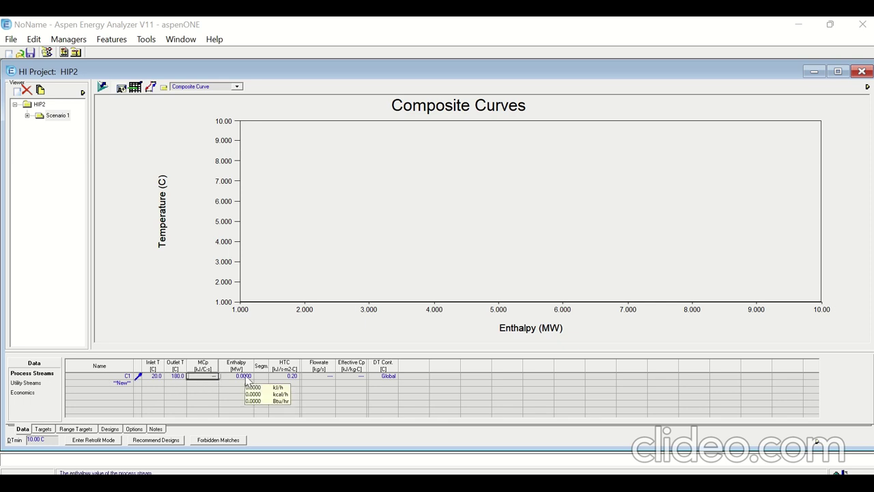
pyautogui.click(245, 378)
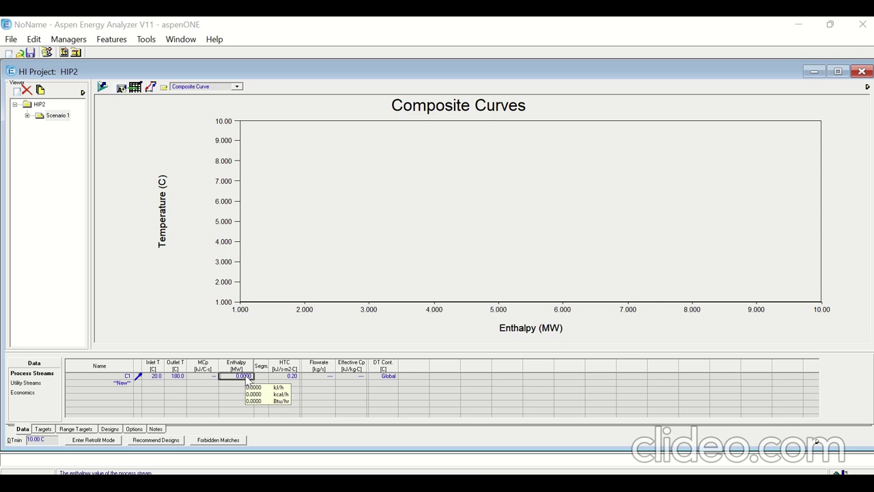
pyautogui.click(204, 378)
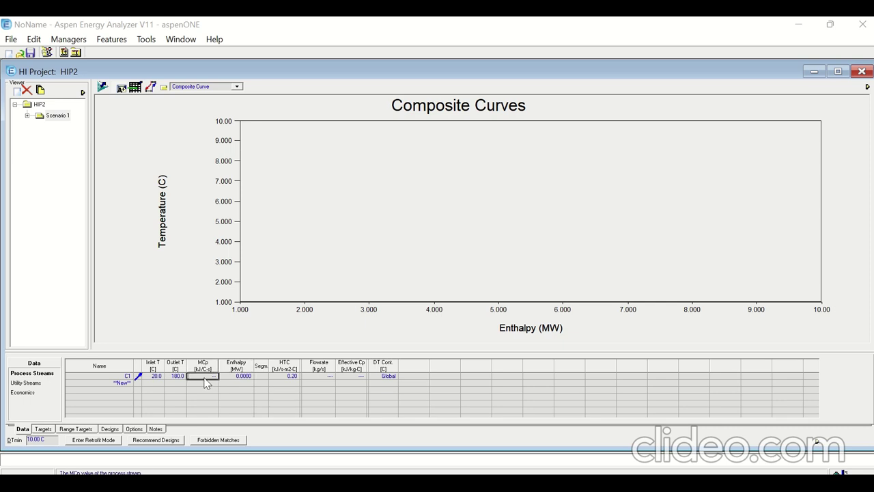
pyautogui.moveTo(274, 380)
pyautogui.click(244, 377)
pyautogui.write('3')
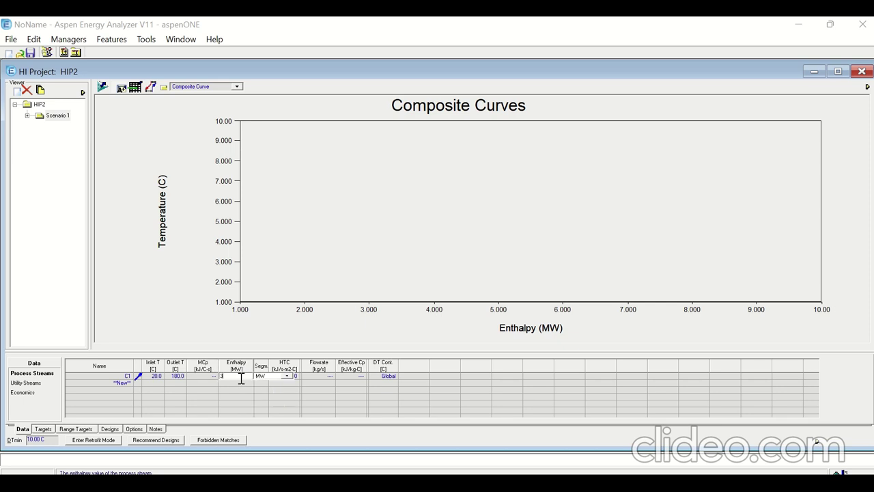
pyautogui.write('2')
pyautogui.press('Return')
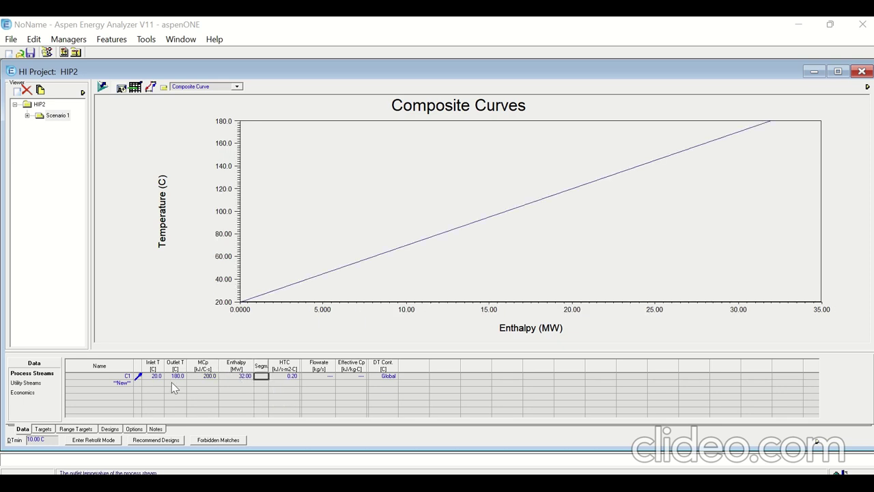
# Add cold stream C2 in a new row: 140 to 230 °C, 27 MW enthalpy.
pyautogui.click(121, 384)
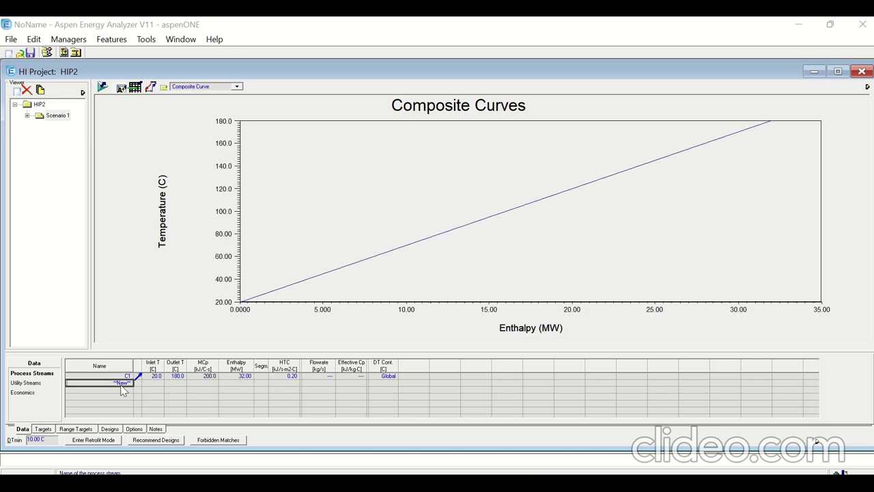
pyautogui.write('C2')
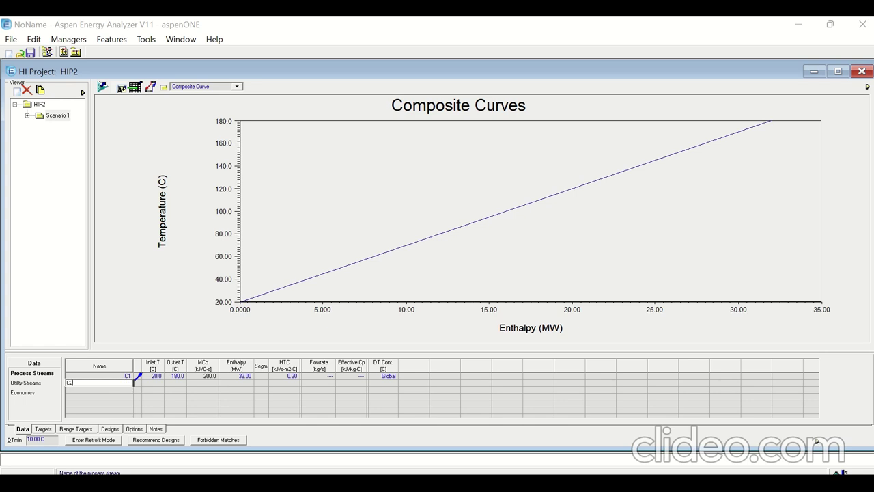
pyautogui.press('Return')
pyautogui.click(156, 383)
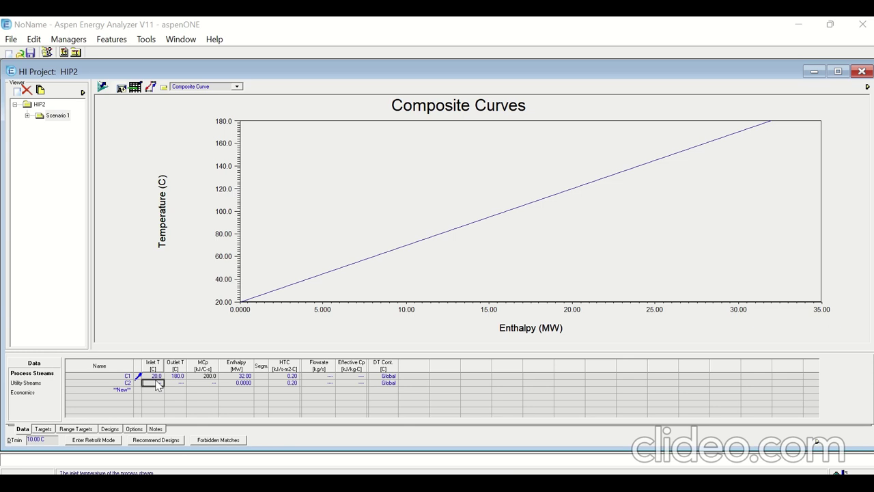
pyautogui.write('1')
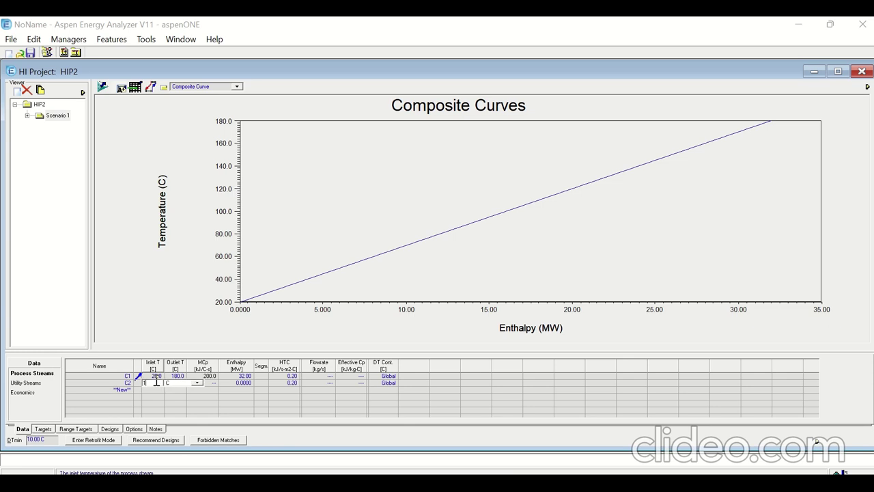
pyautogui.write('40')
pyautogui.press('Return')
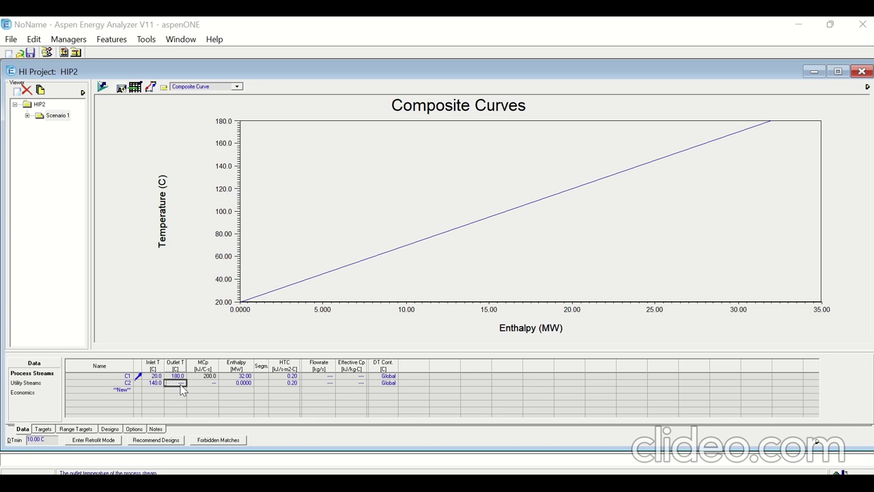
pyautogui.write('230')
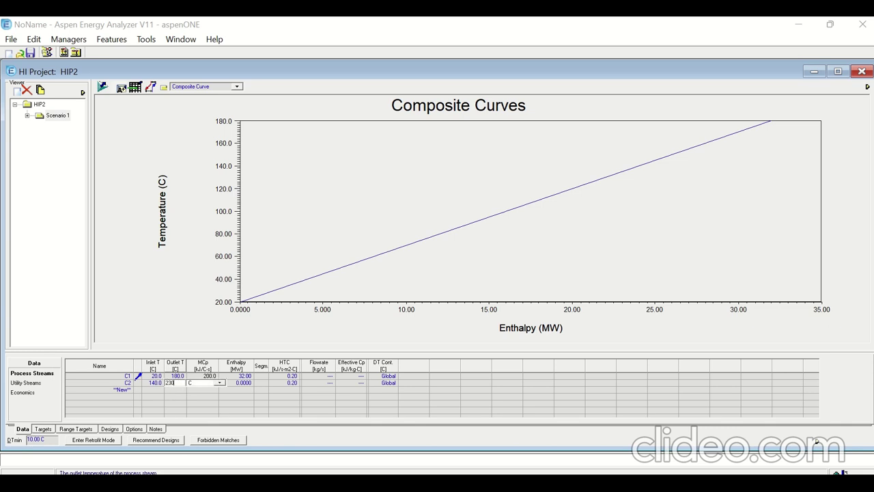
pyautogui.press('Return')
pyautogui.click(239, 383)
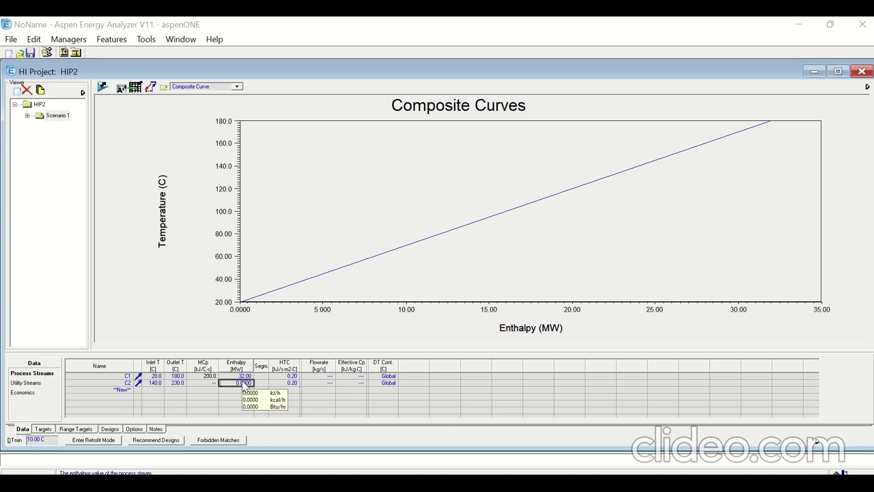
pyautogui.write('2')
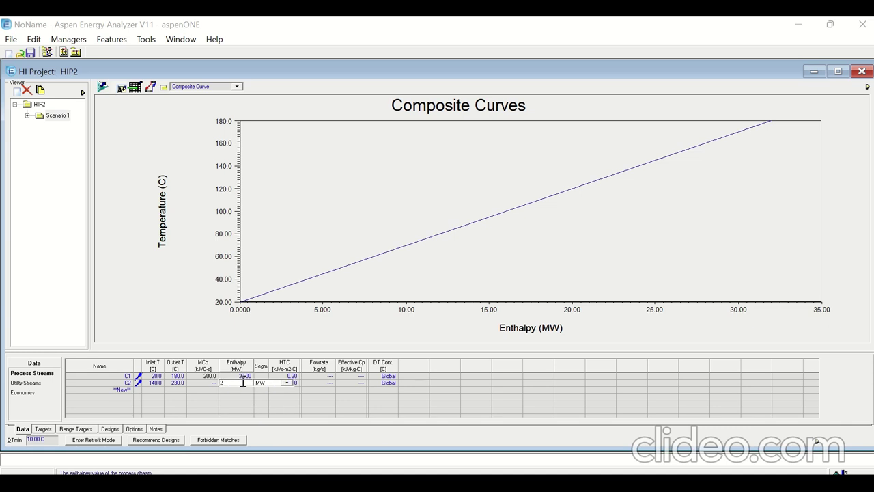
pyautogui.write('7')
pyautogui.press('Return')
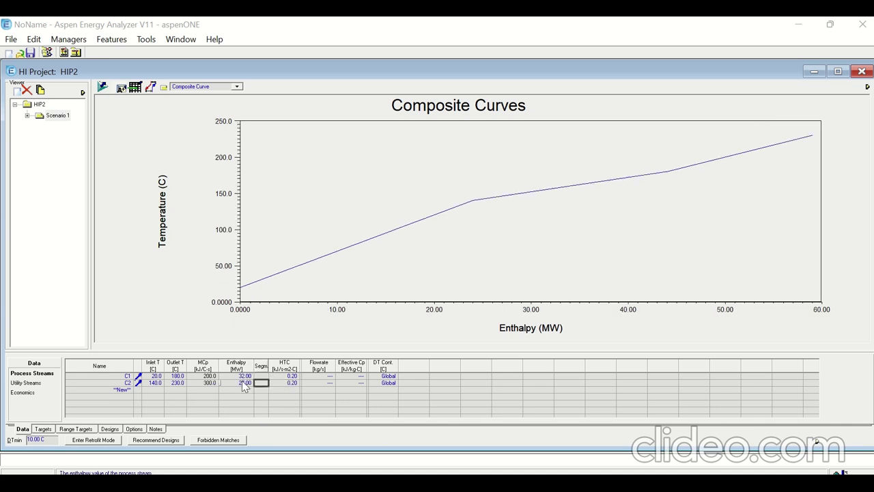
# Add hot stream H1 from 250 to 40 °C with 31.5 MW enthalpy.
pyautogui.click(122, 391)
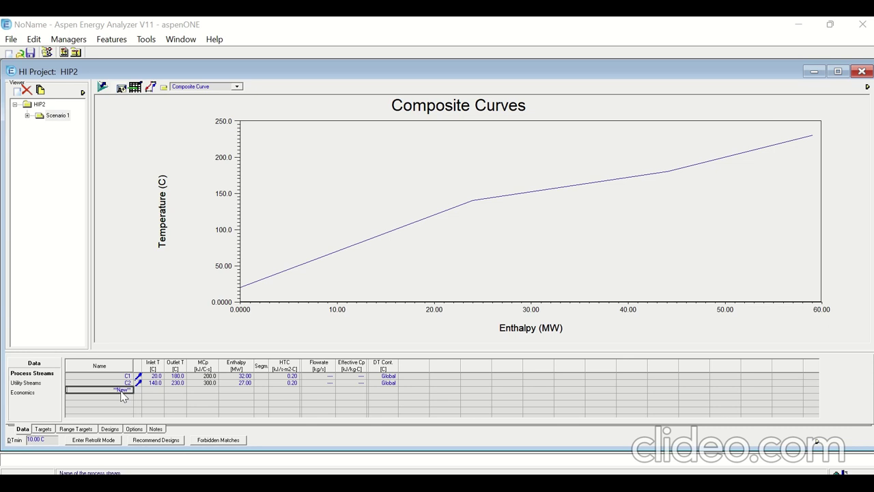
pyautogui.write('H1')
pyautogui.click(153, 389)
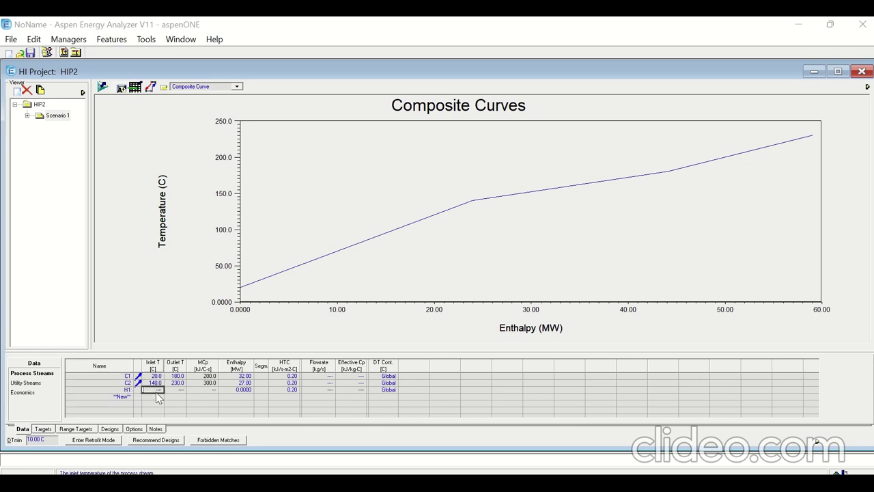
pyautogui.write('250')
pyautogui.click(216, 397)
pyautogui.click(176, 389)
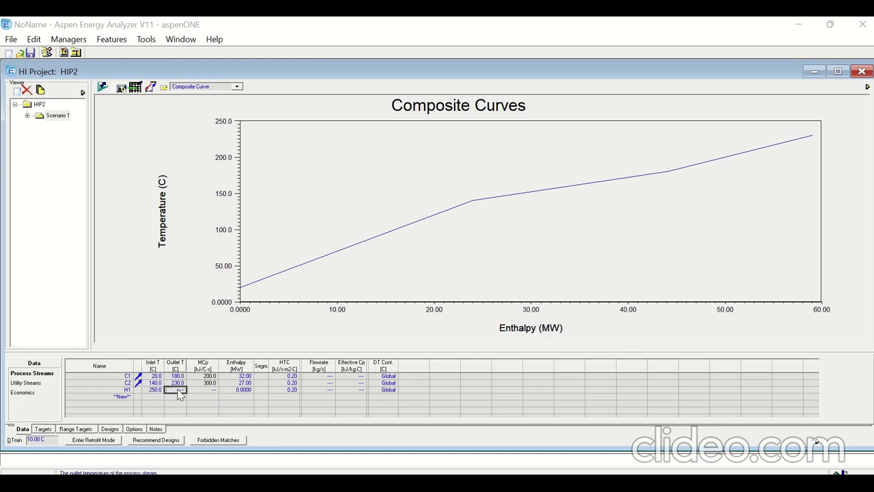
pyautogui.write('40')
pyautogui.press('Return')
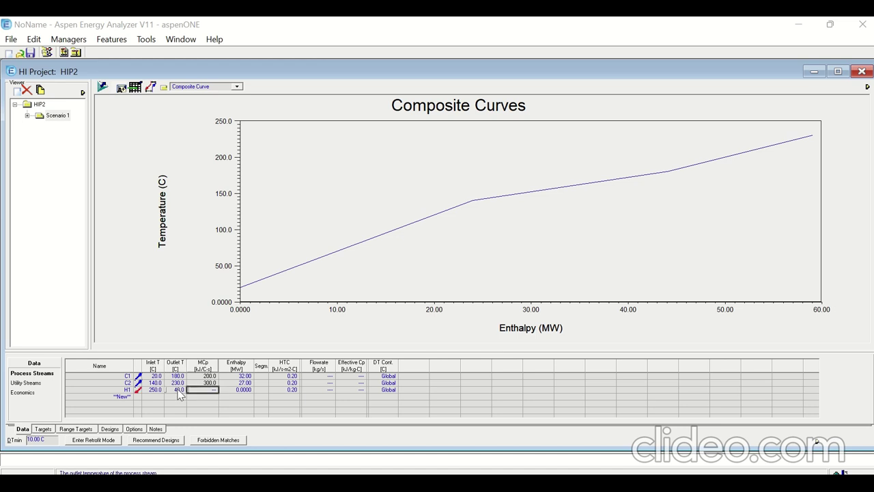
pyautogui.click(235, 389)
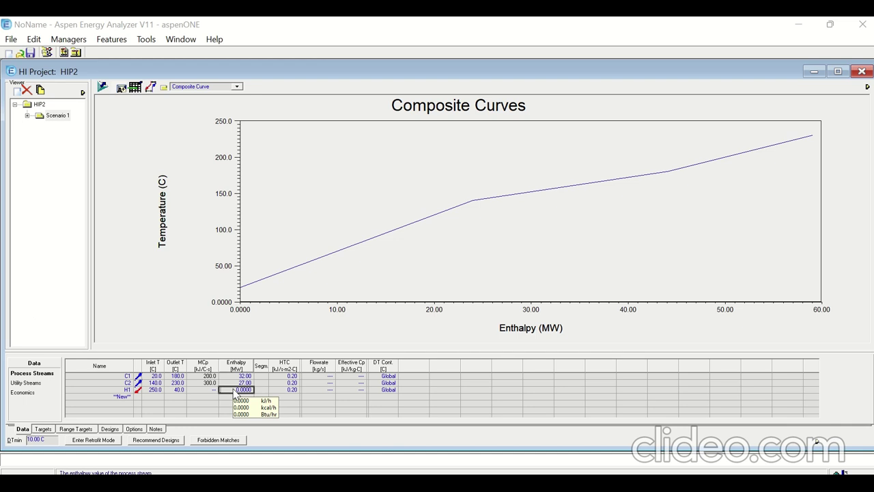
pyautogui.write('31.5')
pyautogui.press('Return')
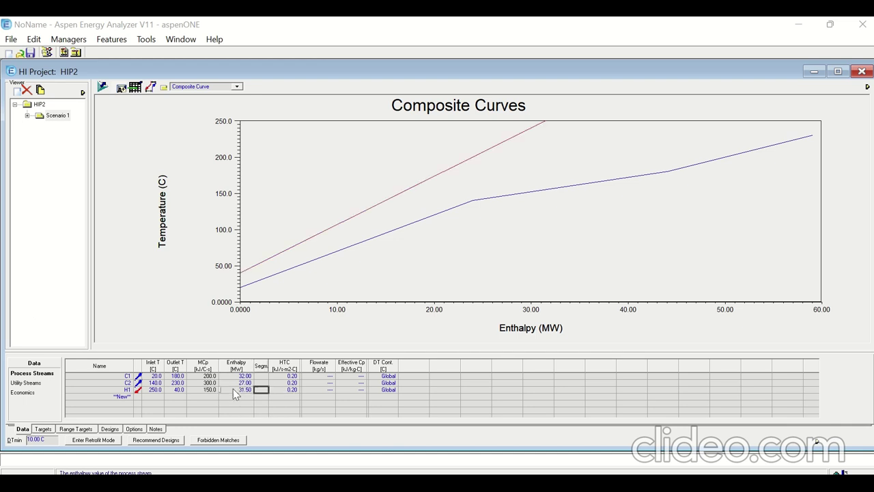
# Add hot stream H2 from 200 to 80 °C with 30 MW enthalpy.
pyautogui.click(126, 397)
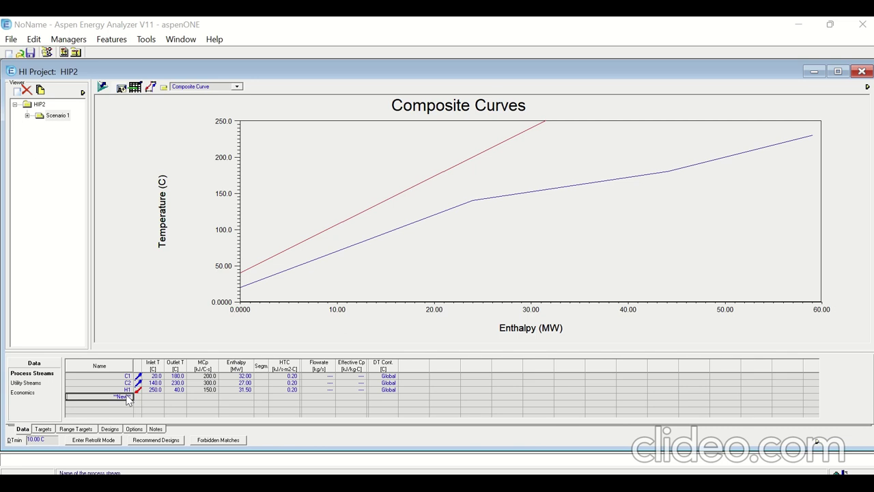
pyautogui.write('H2')
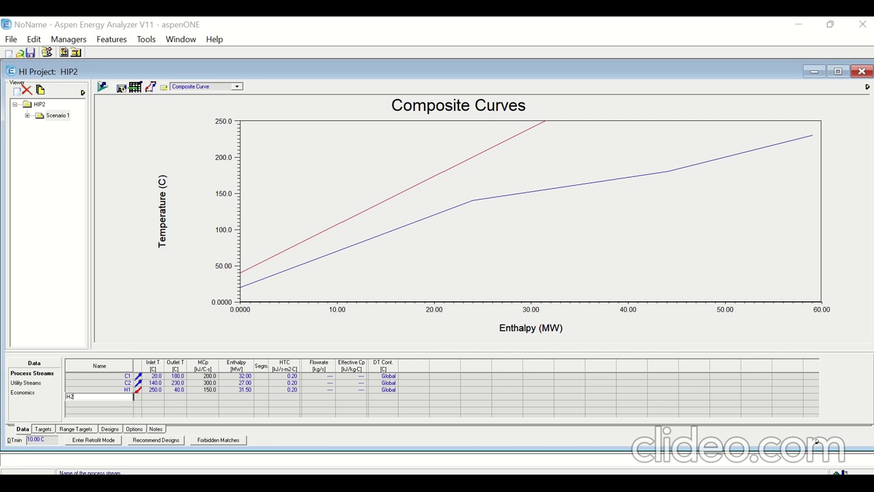
pyautogui.click(152, 397)
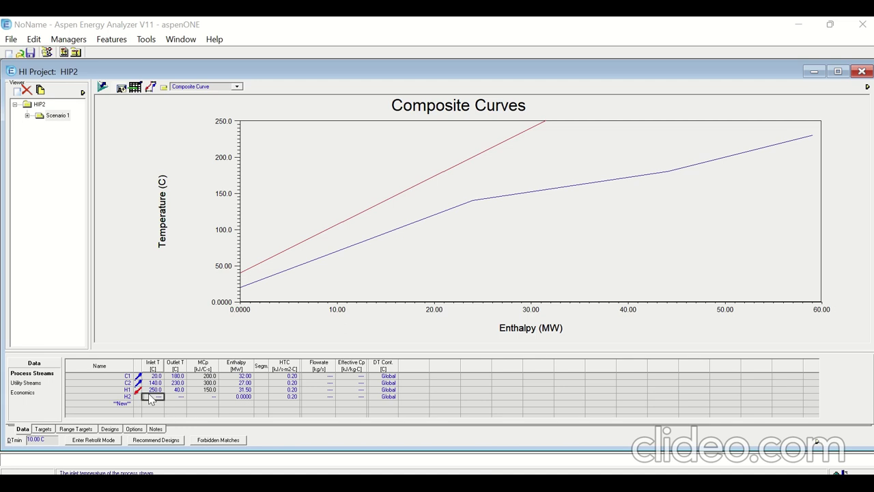
pyautogui.write('200')
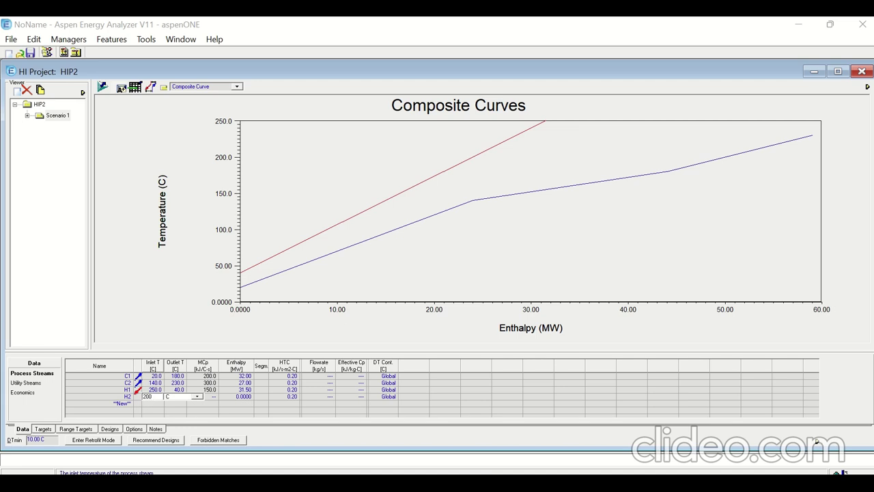
pyautogui.click(176, 396)
pyautogui.write('80')
pyautogui.click(246, 397)
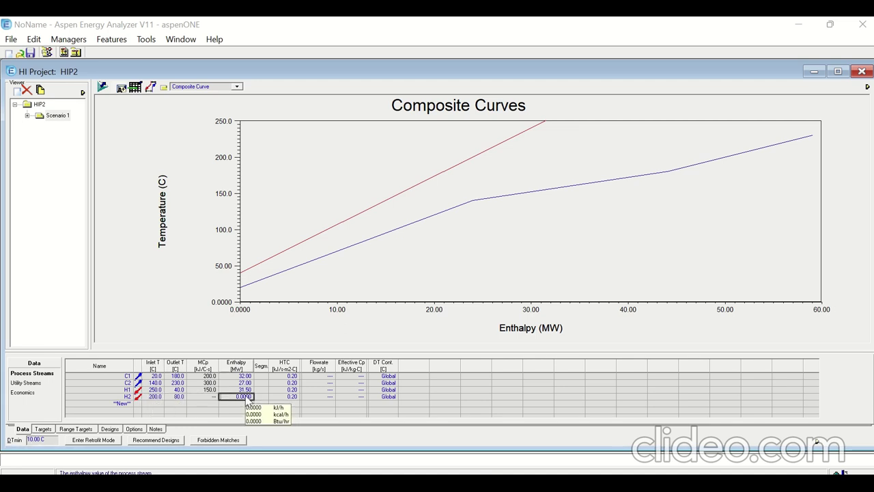
pyautogui.write('30')
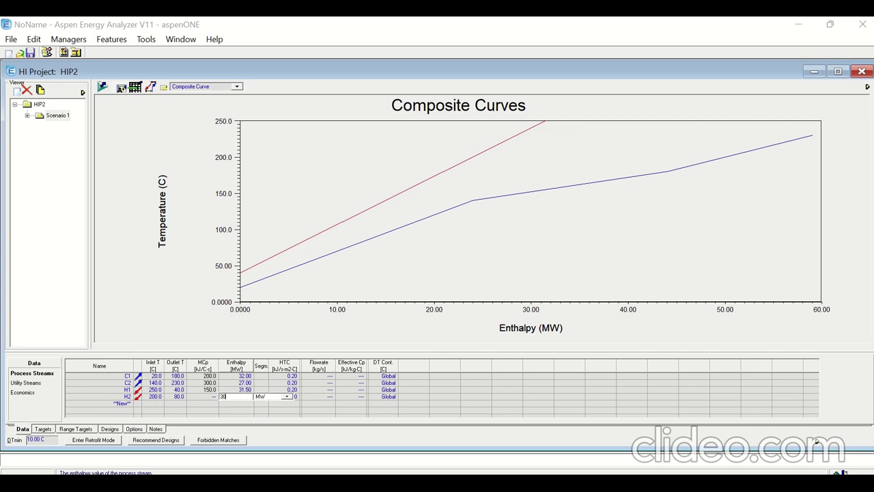
pyautogui.press('Return')
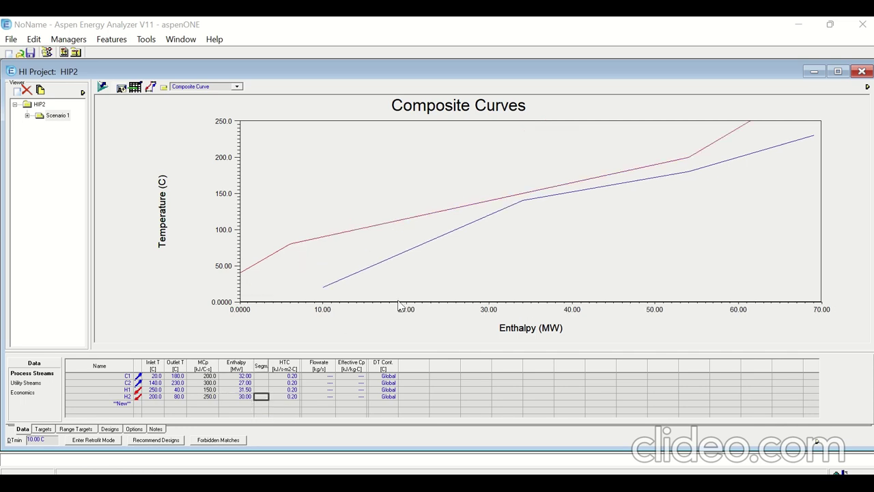
pyautogui.click(37, 442)
# Show the Targets summary: 7.5 MW heating, 10 MW cooling, pinch 150/140 °C.
pyautogui.moveTo(394, 257)
pyautogui.click(43, 429)
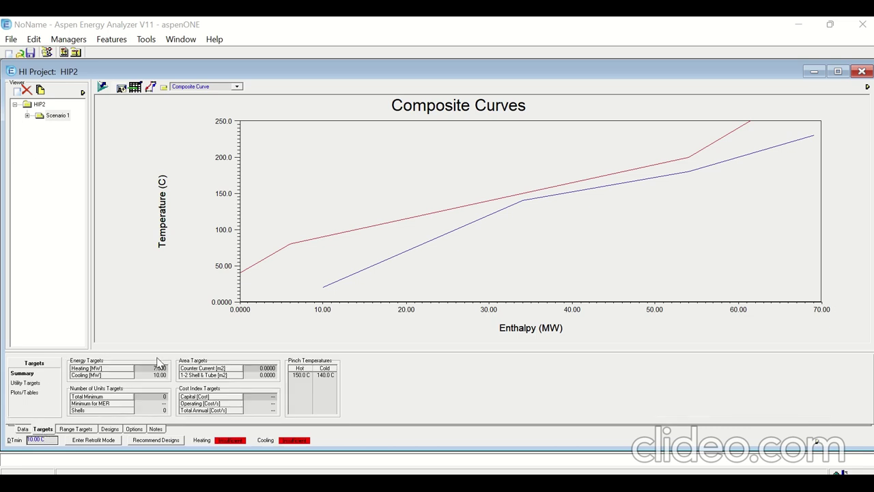
pyautogui.moveTo(149, 373)
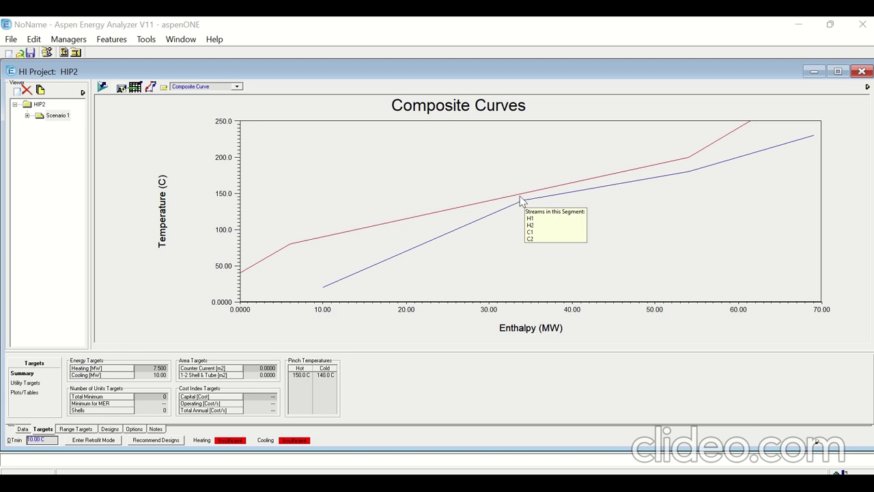
pyautogui.moveTo(523, 197)
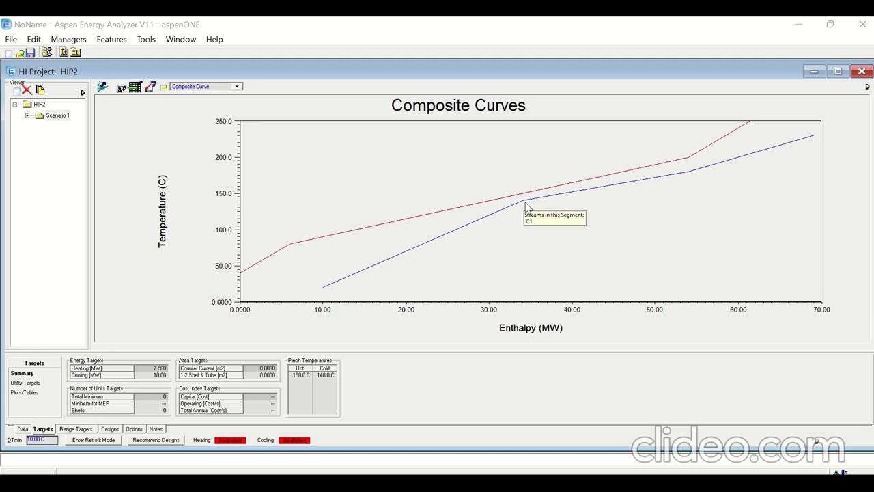
# Set DTmin to 20 °C and check the 11.5 MW heating and 14 MW cooling targets.
pyautogui.click(47, 440)
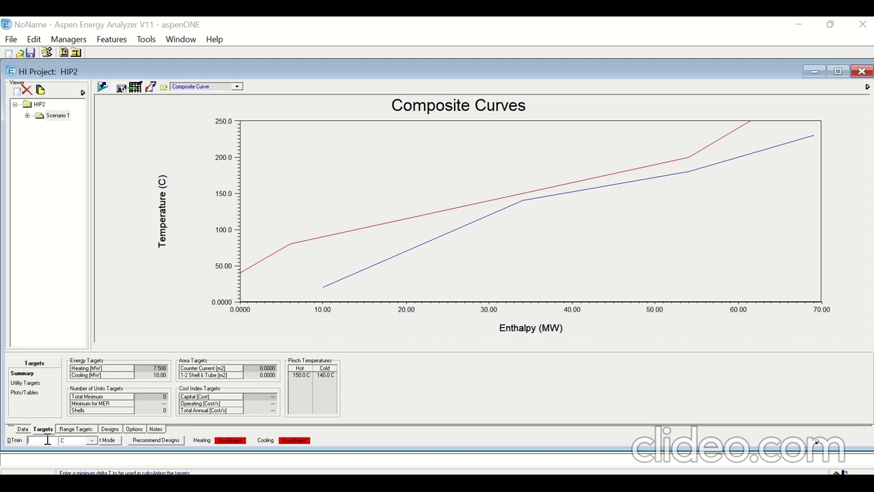
pyautogui.write('20')
pyautogui.press('Return')
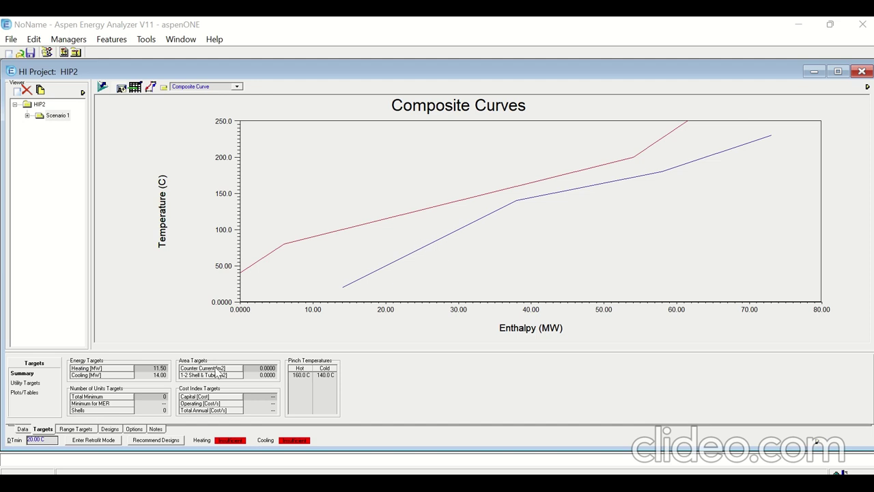
pyautogui.click(153, 377)
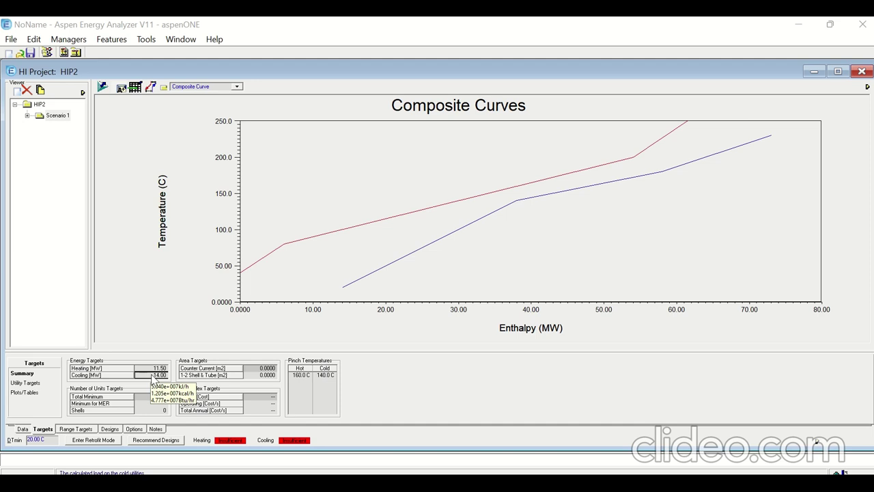
pyautogui.moveTo(513, 204)
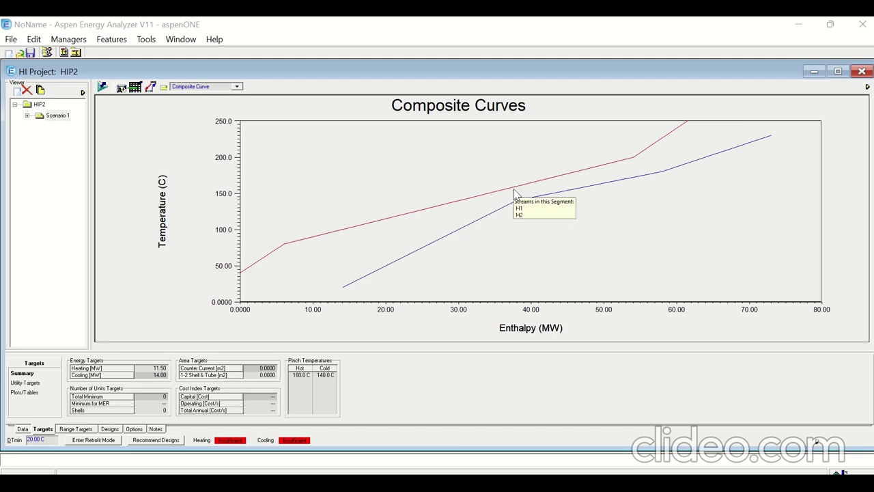
pyautogui.moveTo(732, 21)
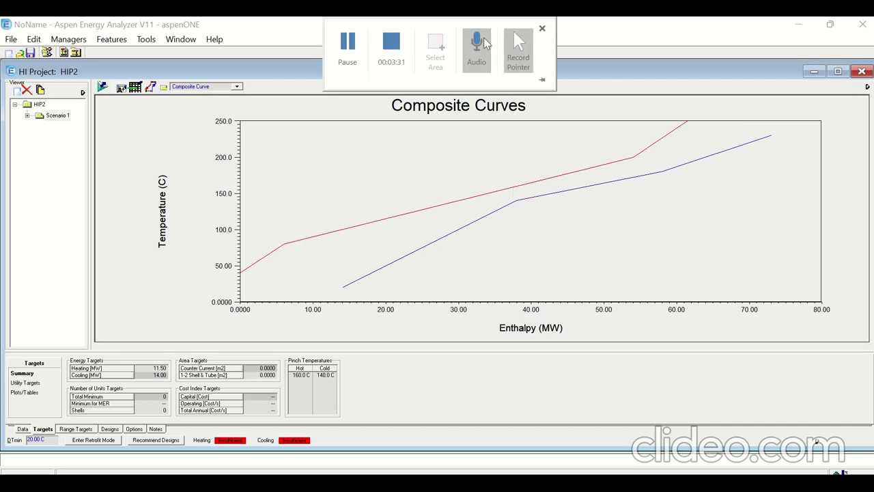